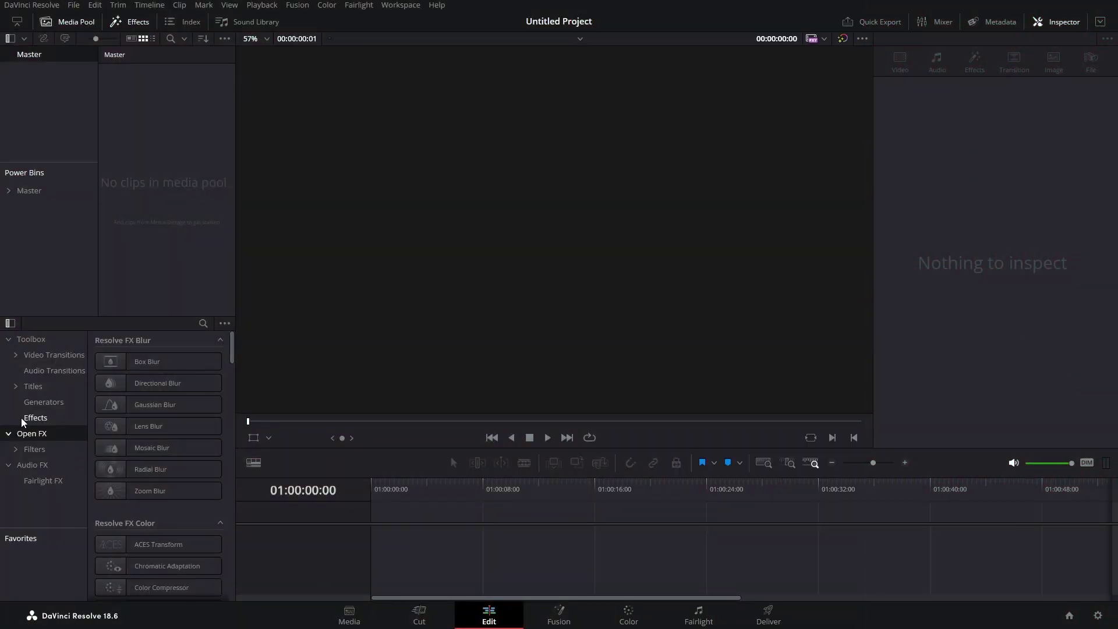
Drag Fusion Composition from the Effects toolbox onto Video 1 and stretch it to about 16 seconds
left_click(35, 417)
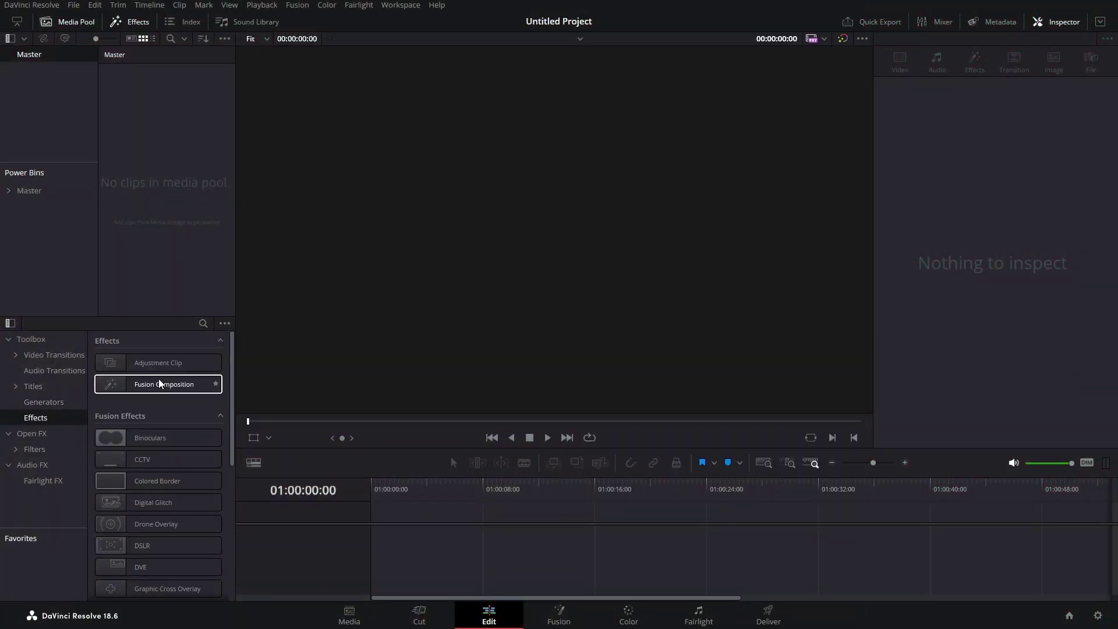
left_click_drag(154, 384, 402, 521)
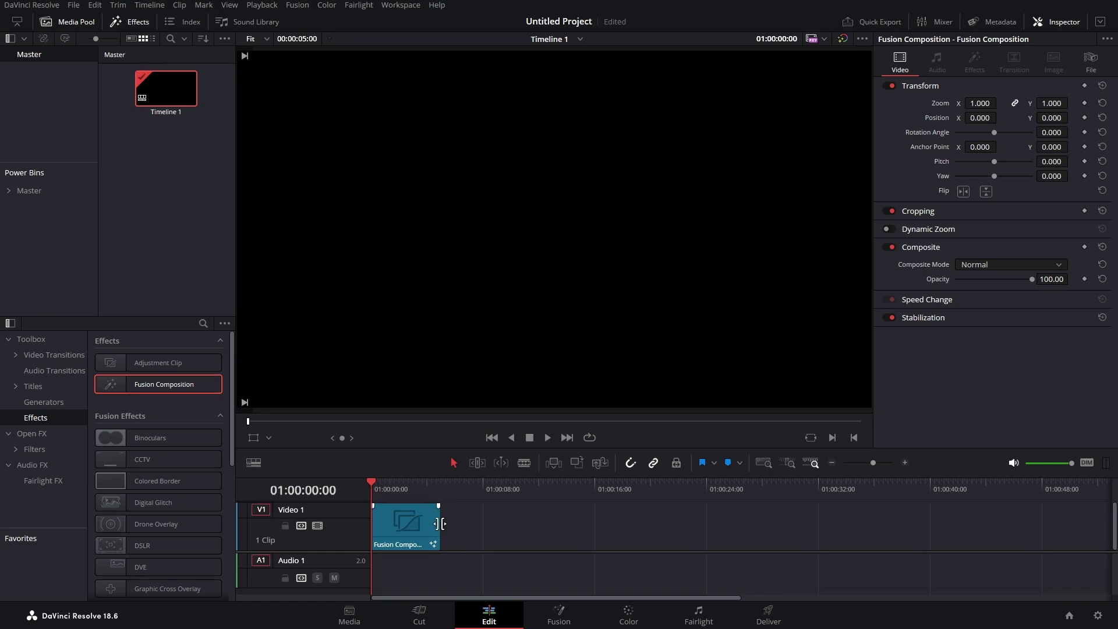
left_click_drag(441, 523, 595, 523)
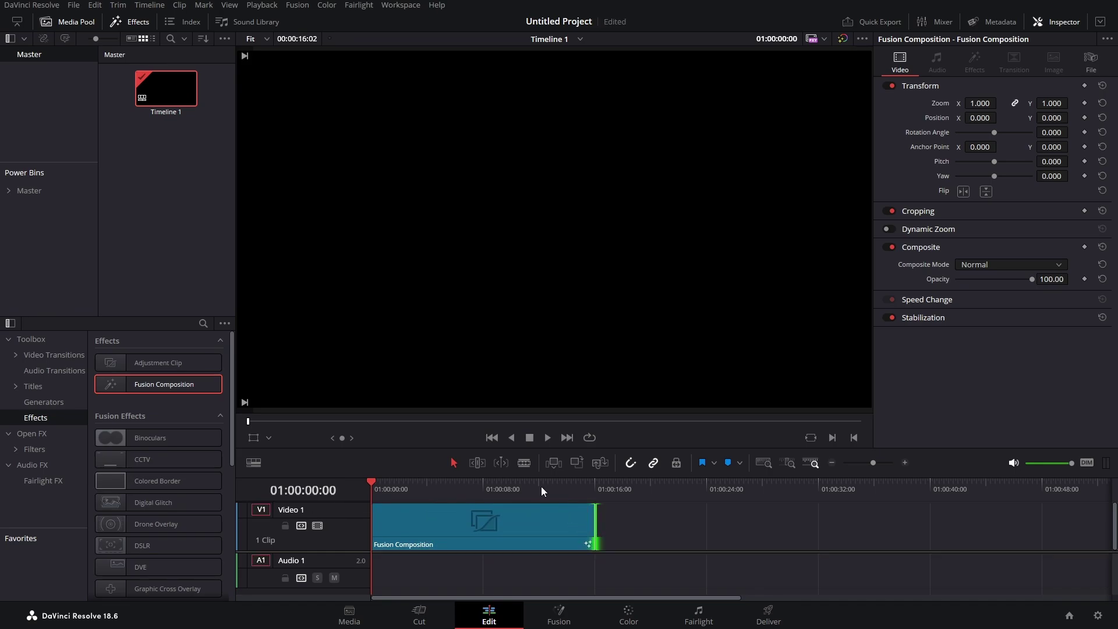
left_click_drag(540, 473, 541, 386)
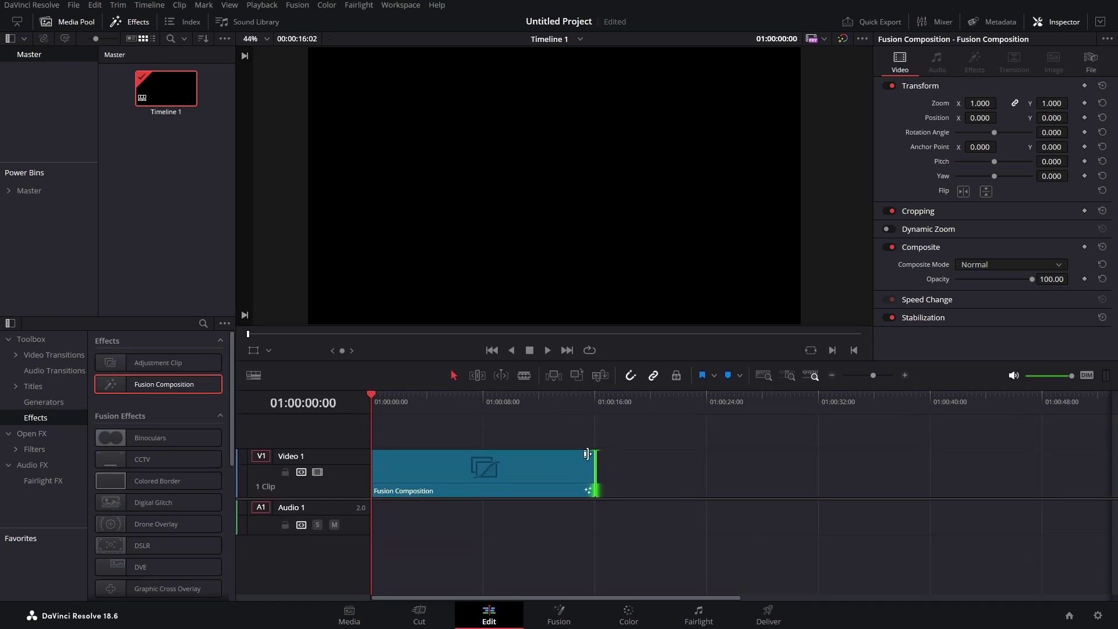
Open the clip on the Fusion page with a single viewer and connect a Background1 node into MediaOut1
left_click(475, 470)
left_click(579, 616)
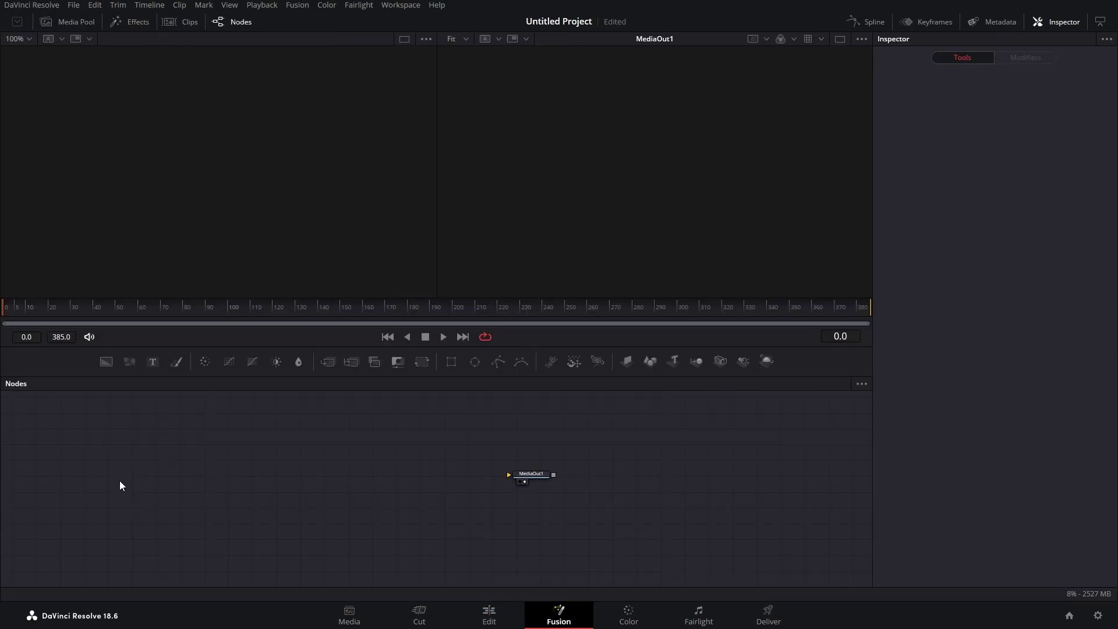
left_click_drag(540, 476, 545, 470)
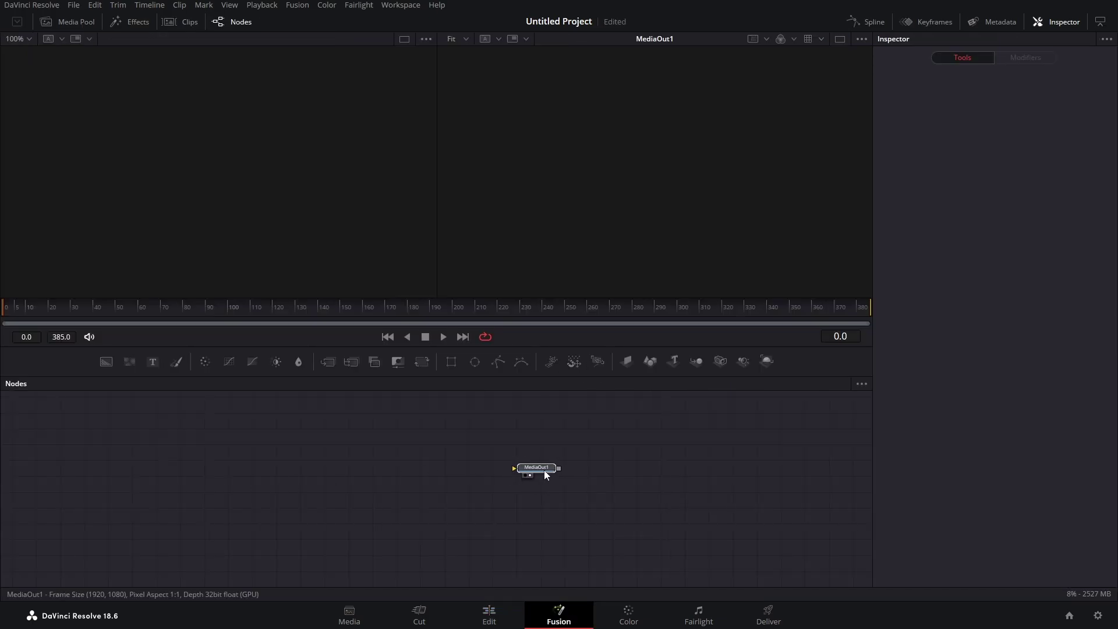
left_click(840, 39)
left_click_drag(106, 362, 539, 468)
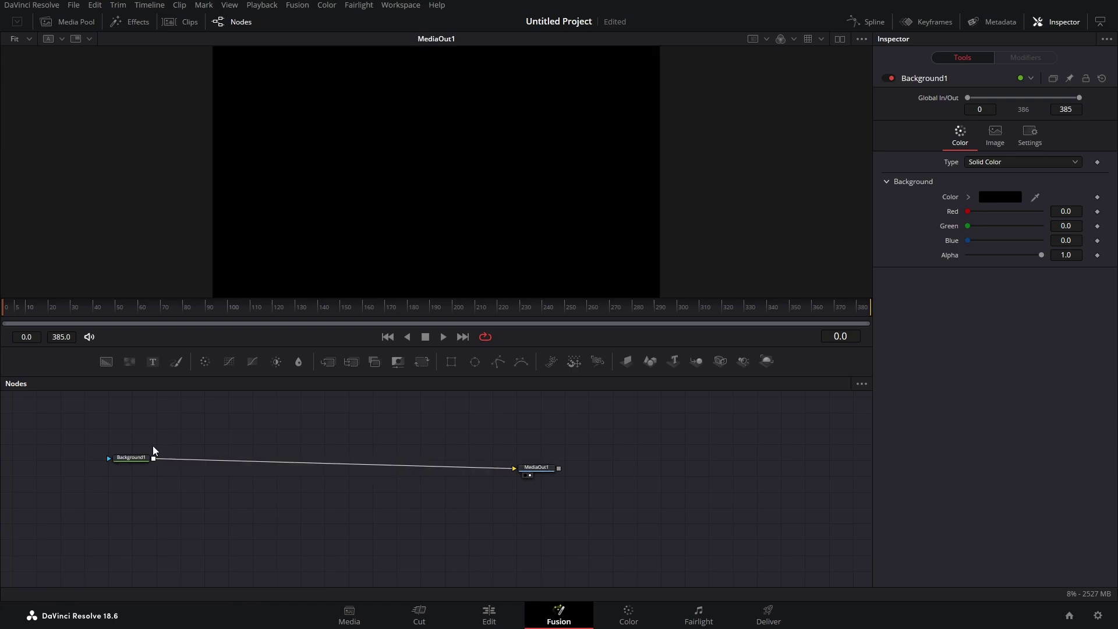
left_click_drag(140, 458, 141, 471)
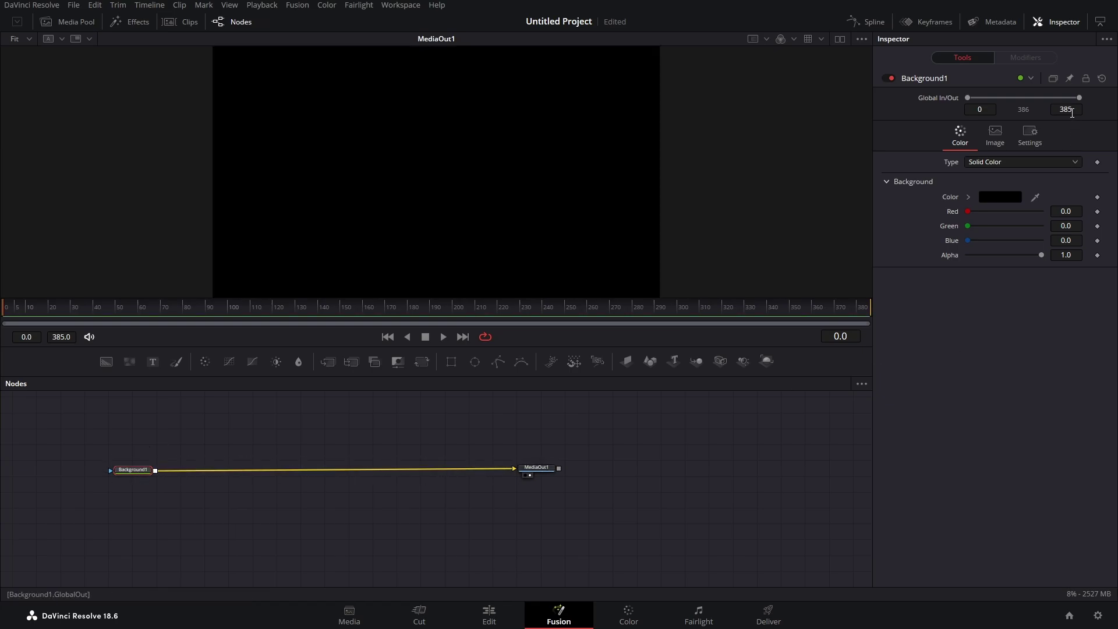
Set Background1's Type to Gradient with a pure red (#ff0000) starting colour
left_click(1004, 161)
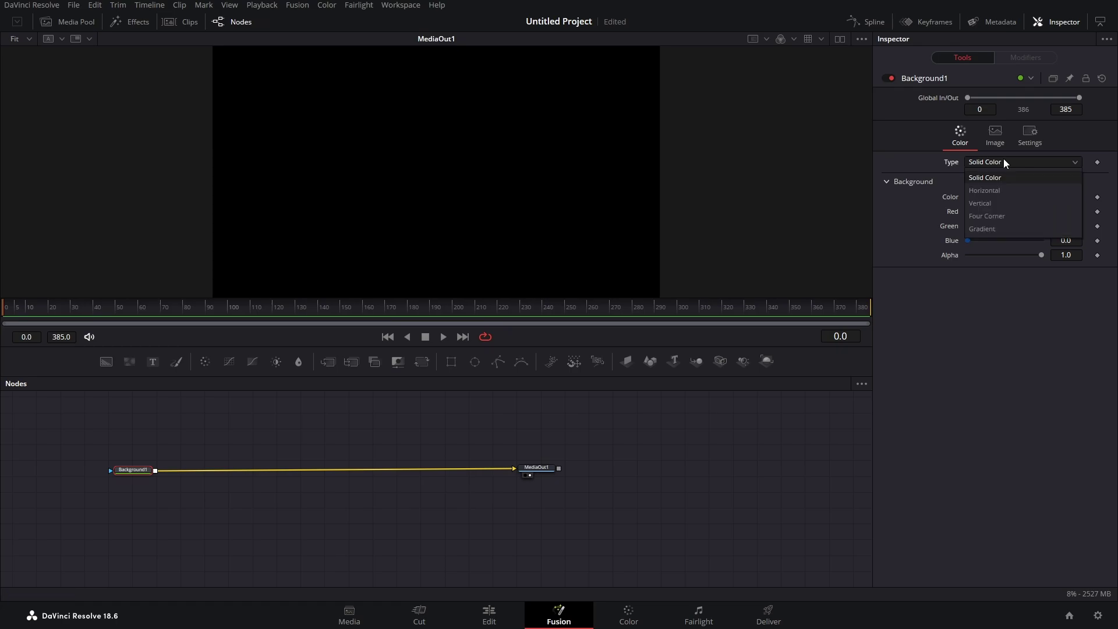
left_click(984, 229)
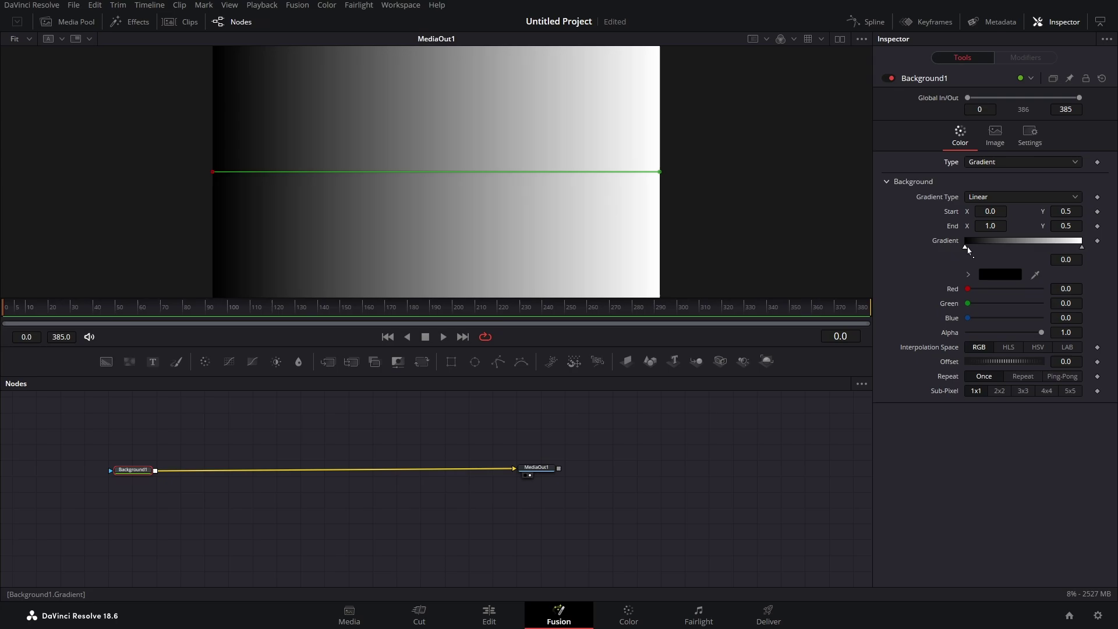
left_click(1001, 275)
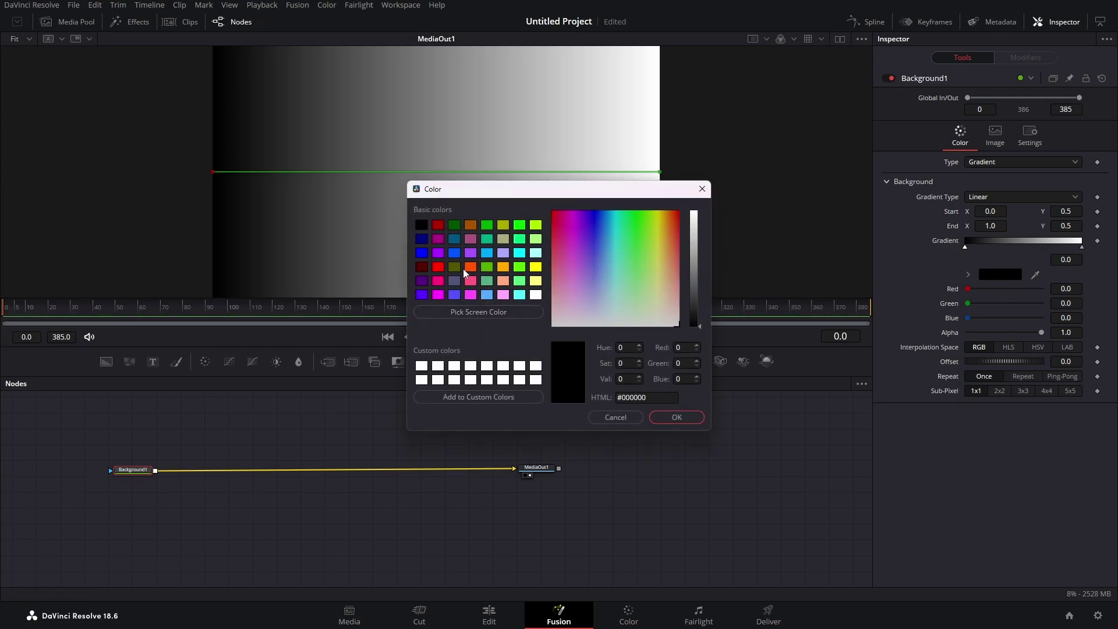
left_click(439, 268)
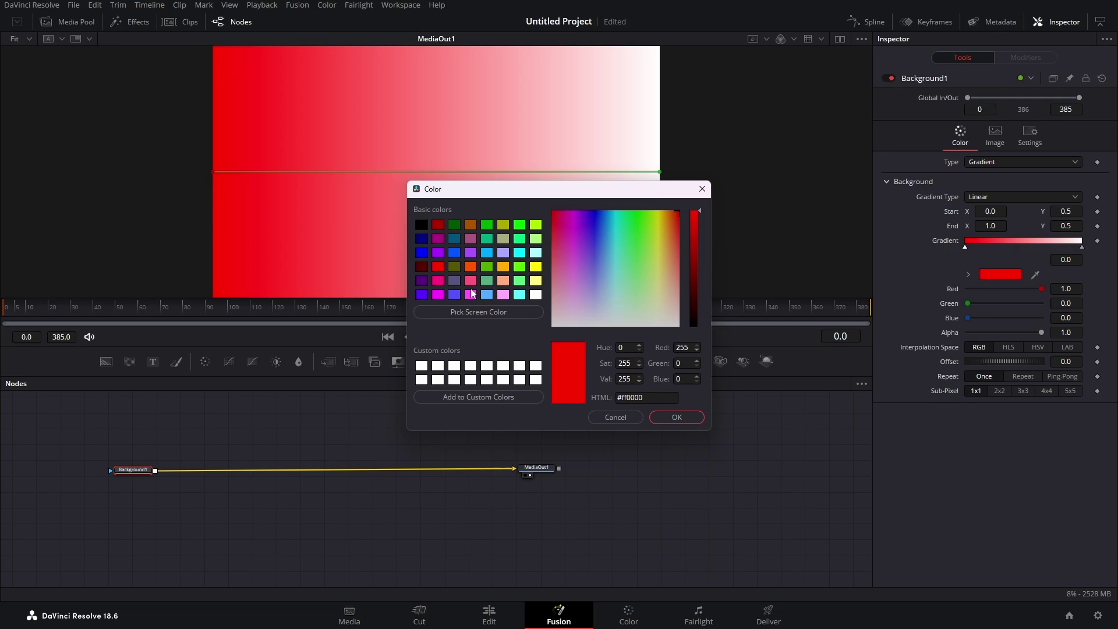
left_click(690, 414)
Set the gradient's end stop colour to navy blue #00007f
left_click(1082, 247)
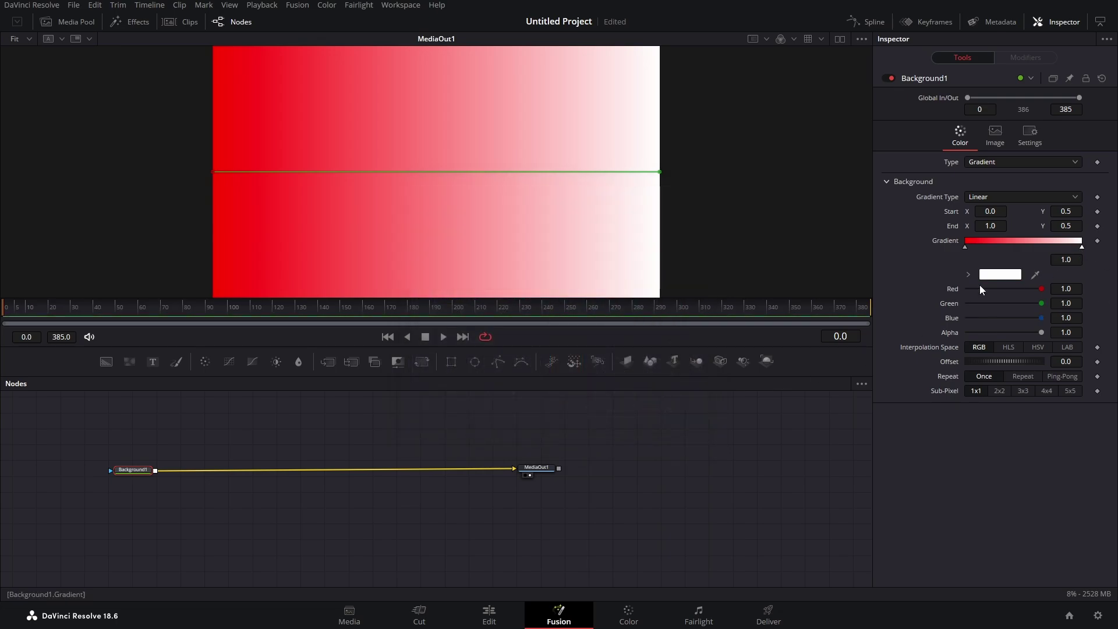
left_click(987, 275)
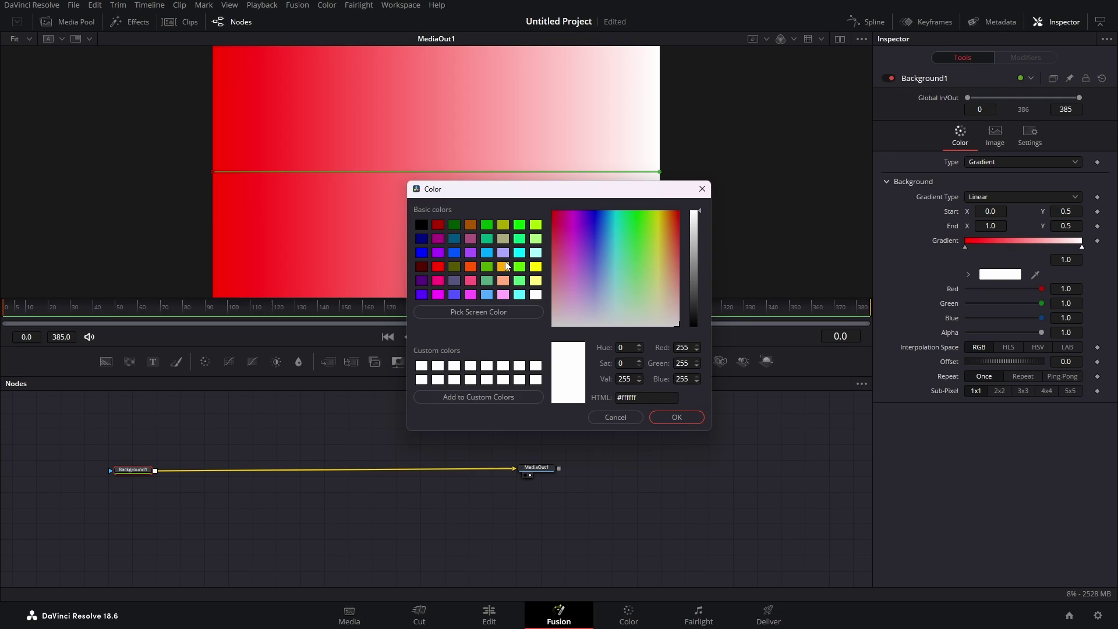
left_click(456, 257)
left_click(421, 252)
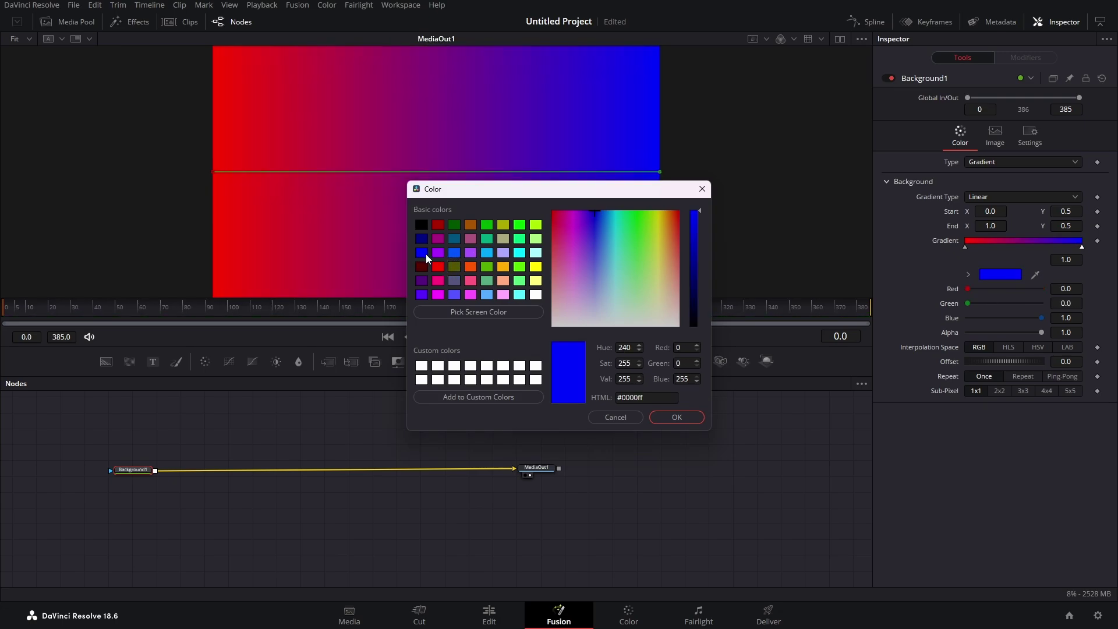
left_click(421, 244)
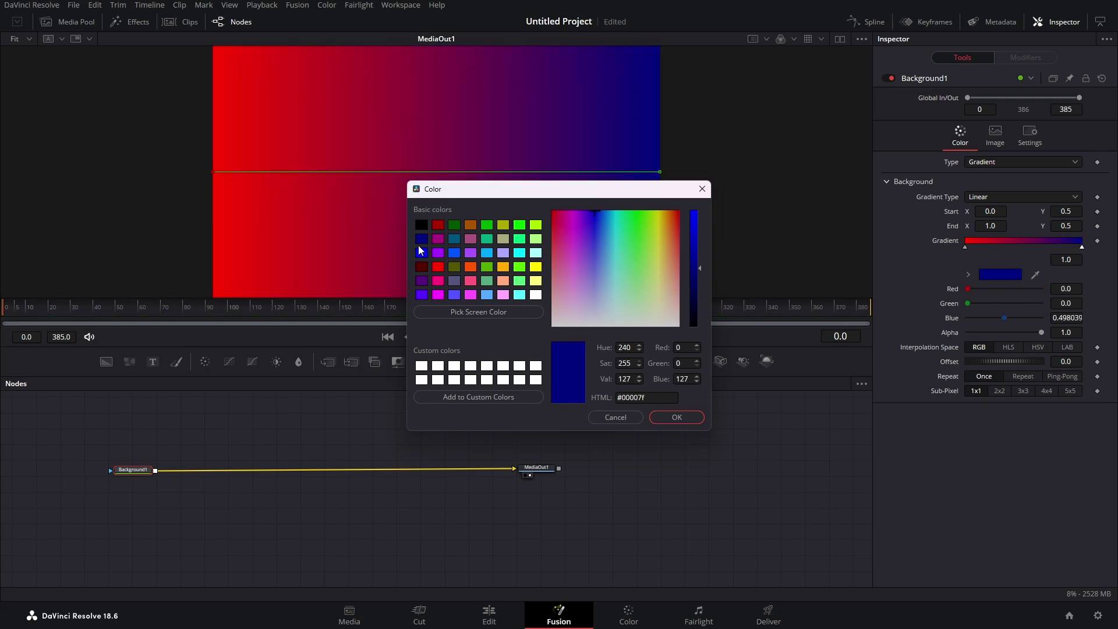
left_click(677, 417)
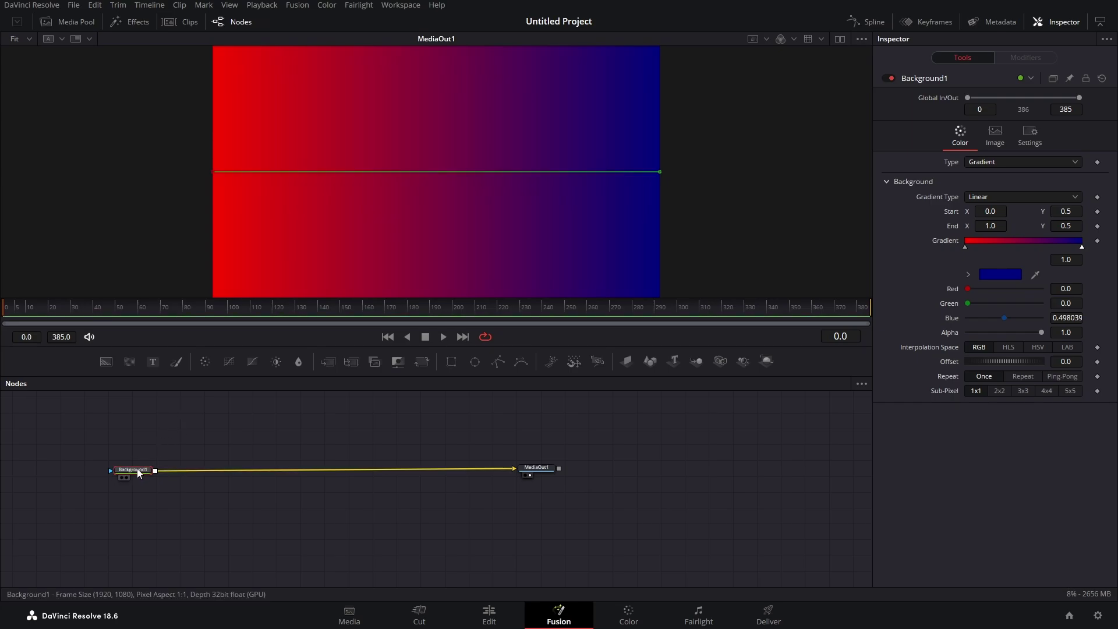
Insert a Grid node after Background1 using the Shift+Space tool search
key("shift+space")
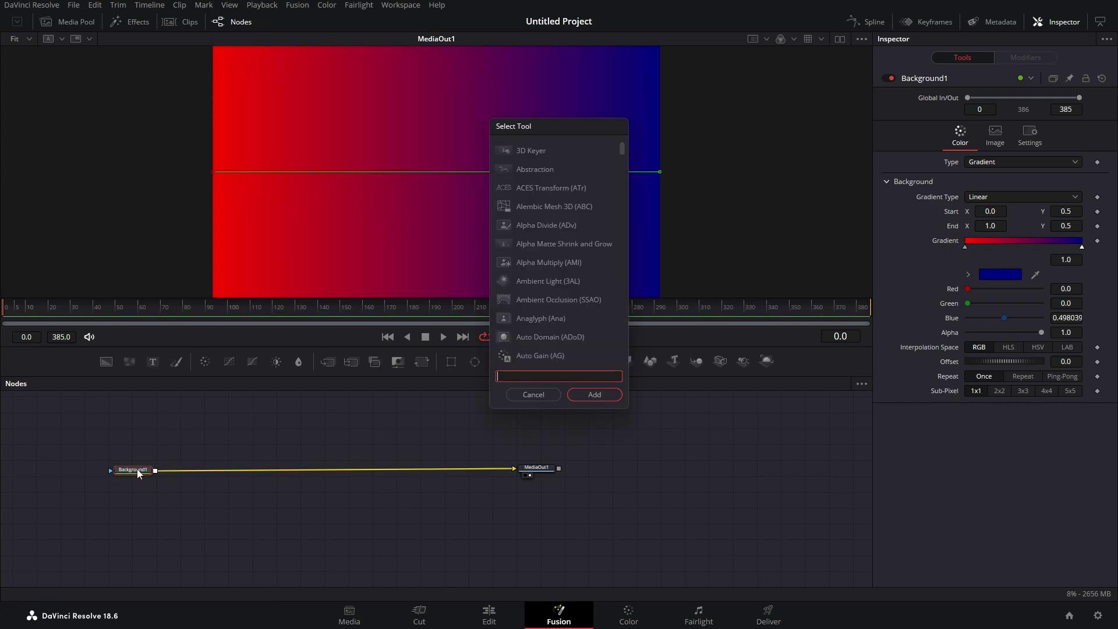
type("grid")
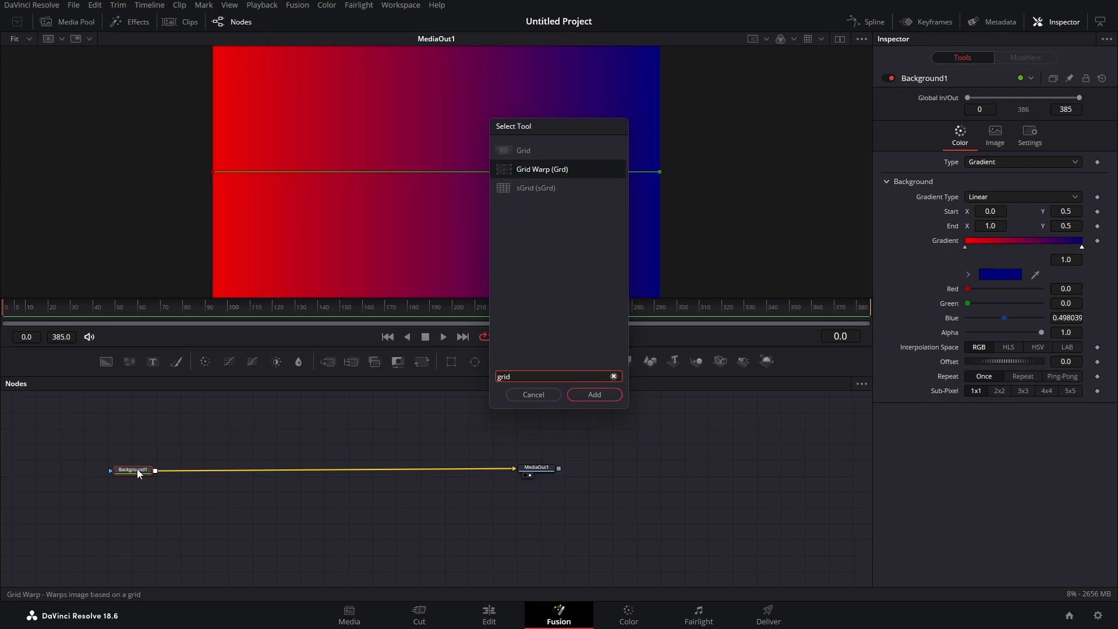
key("Up")
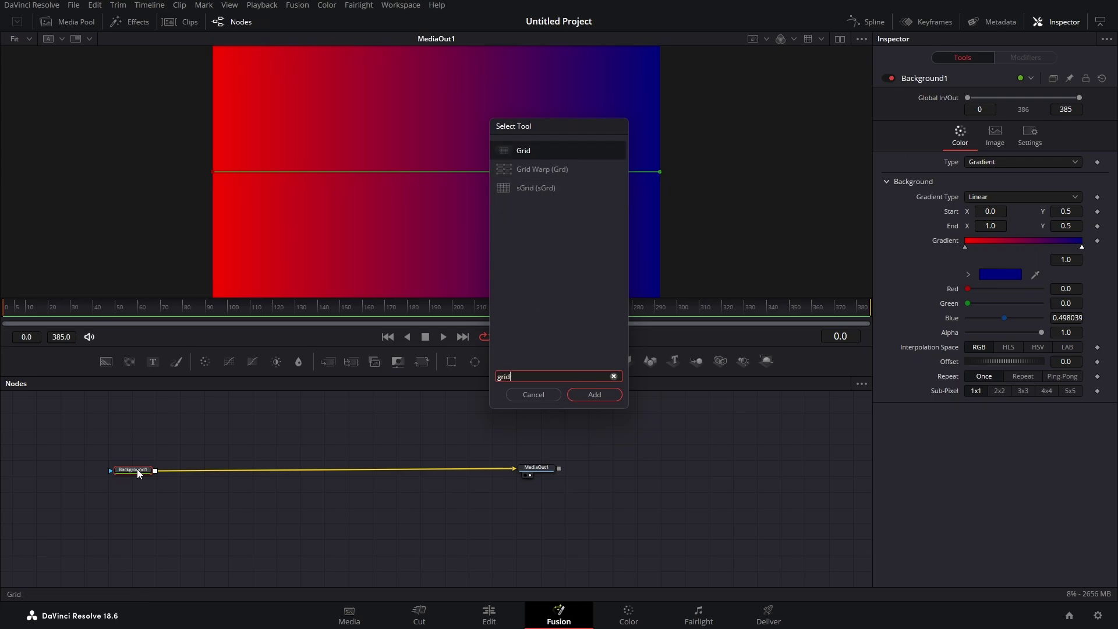
key("Return")
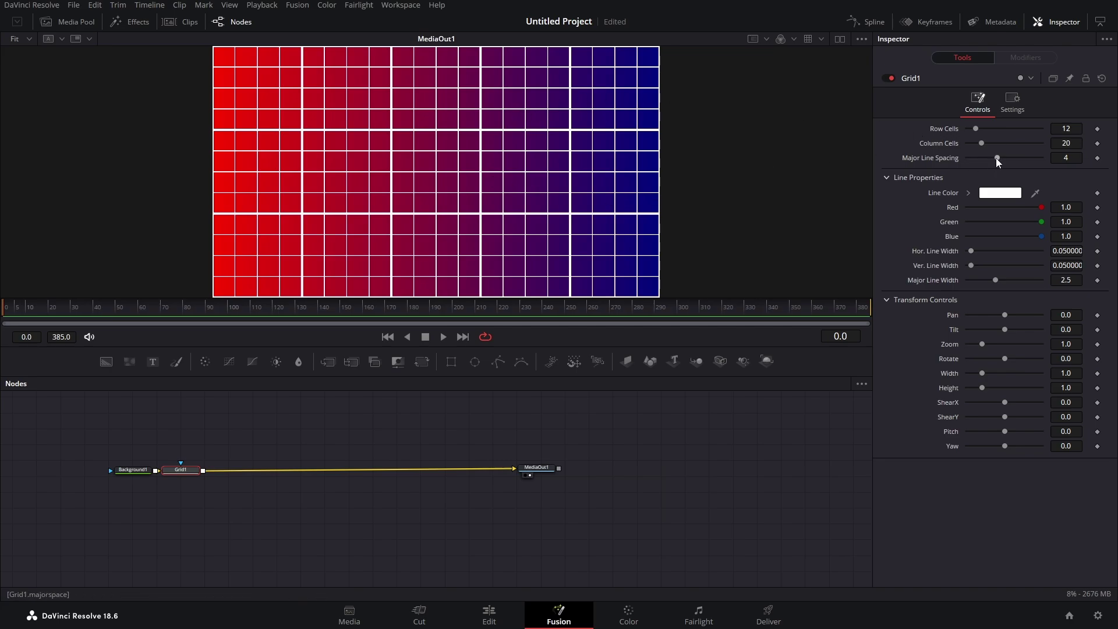
Set the grid to Major Line Spacing 0, 13 row cells, 19 column cells and zoom 1.224
left_click_drag(997, 158, 883, 154)
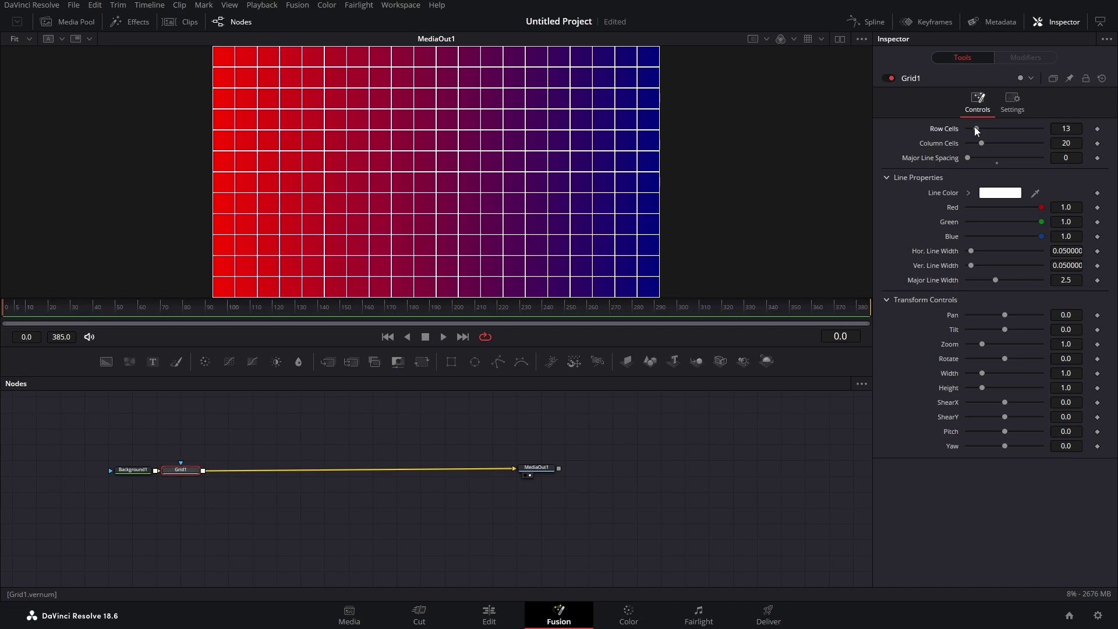
left_click_drag(974, 129, 982, 144)
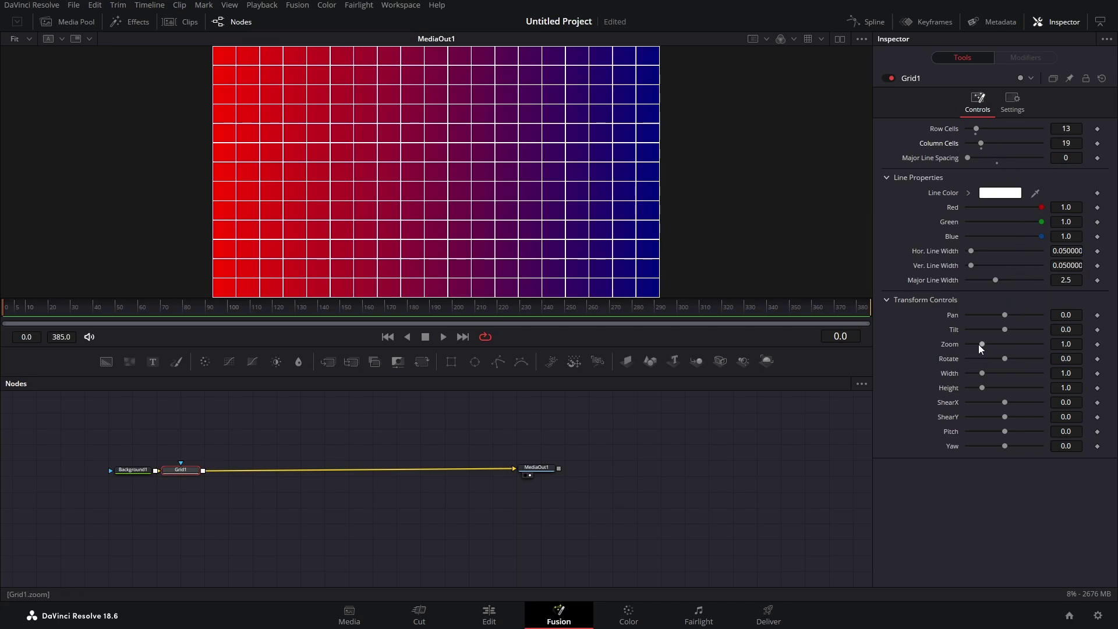
left_click_drag(978, 344, 984, 344)
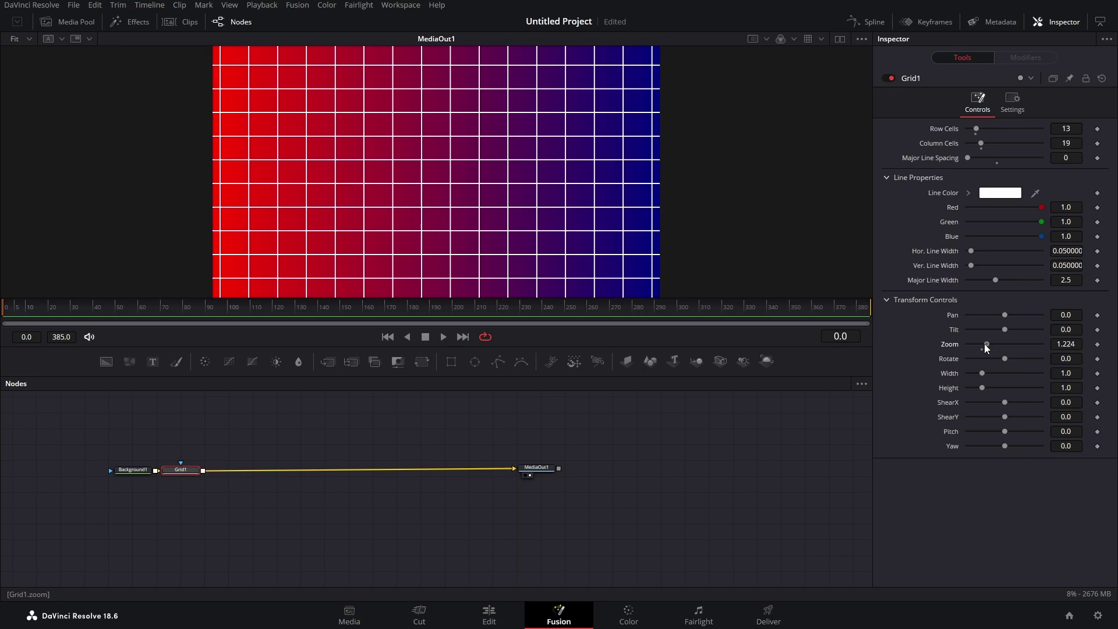
Lower Grid1's Blend in the Settings tab to about 0.567
left_click(1011, 101)
left_click_drag(1040, 141, 1008, 150)
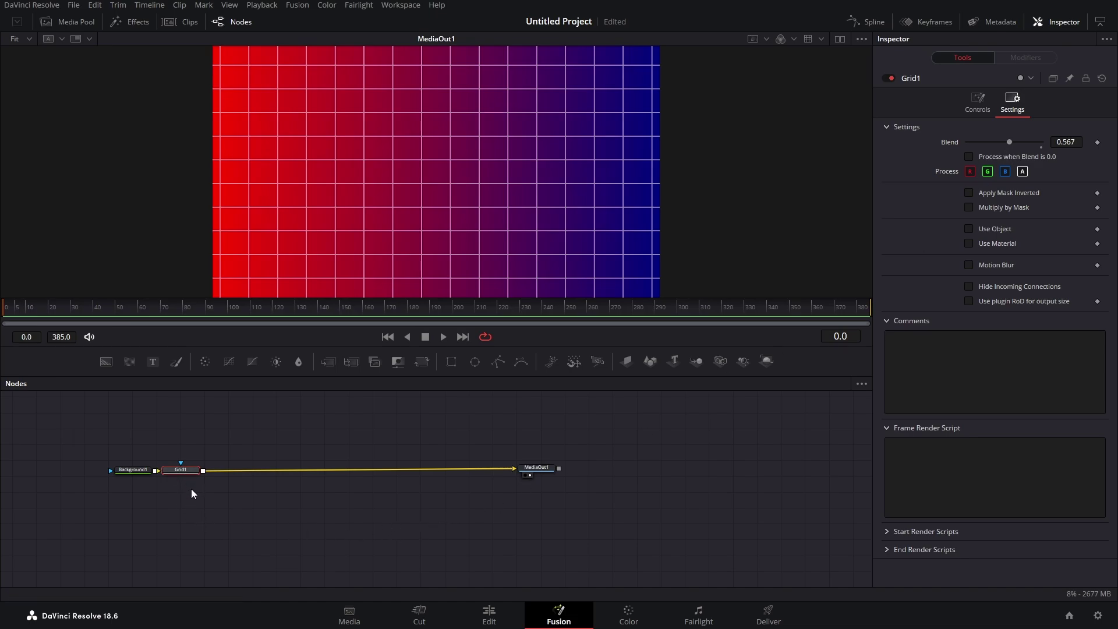
Insert a Transform (Xf) node between Grid1 and MediaOut1 using the tool search
key("shift+space")
type("grid")
type("trans")
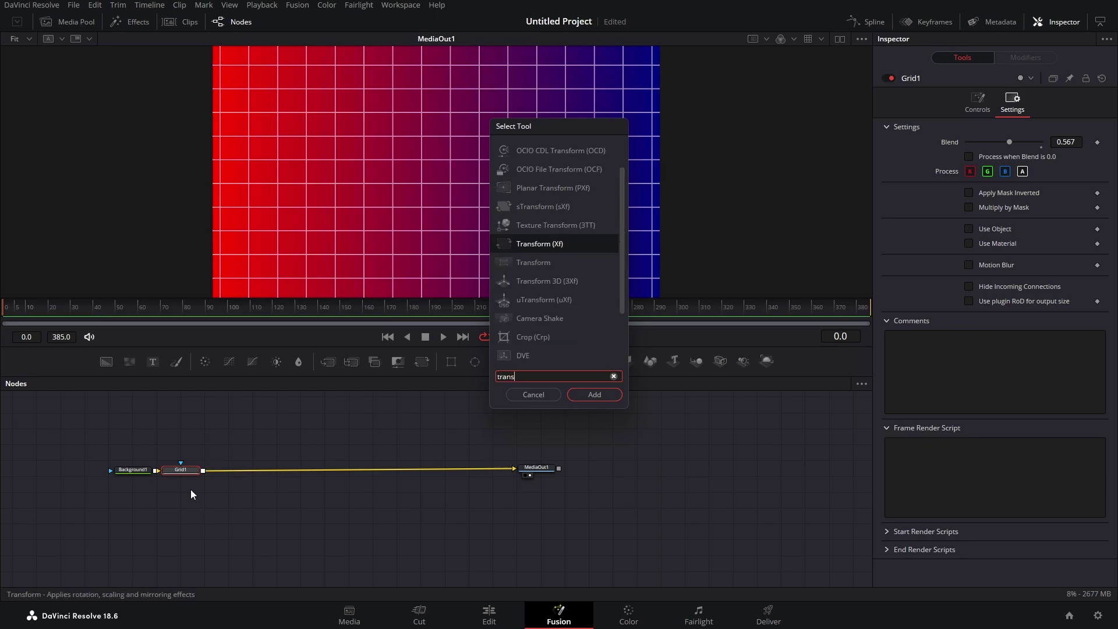
key("Return")
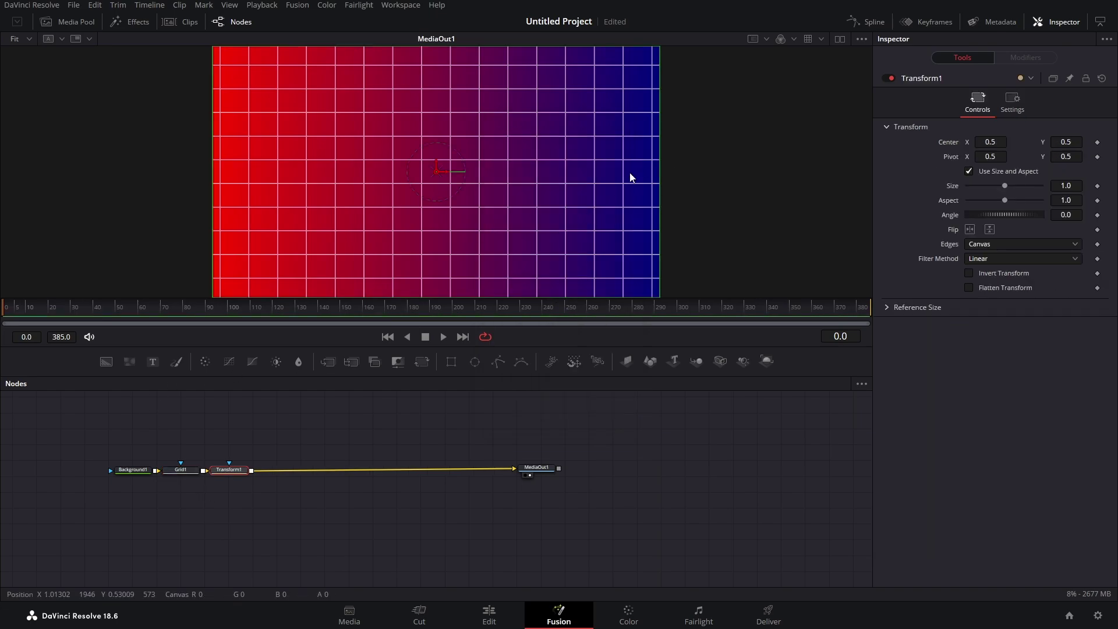
scroll(564, 186, "down", 4)
scroll(562, 184, "up", 2)
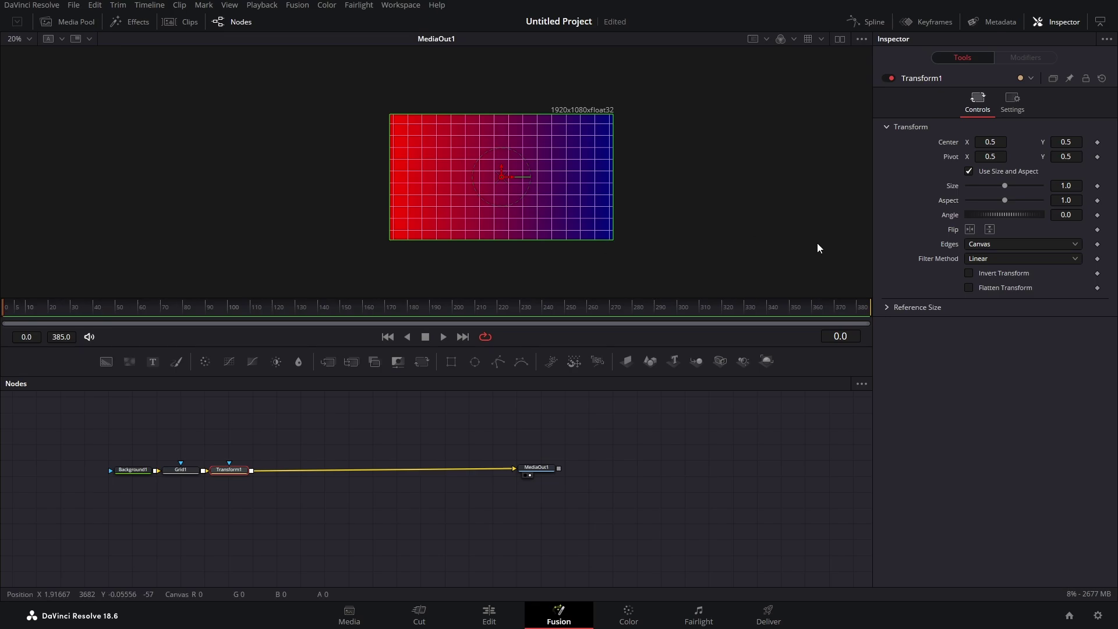
Keyframe Transform1's center at frames 0 and 385, move center Y to -1.188, and set Edges to Wrap
left_click(1098, 143)
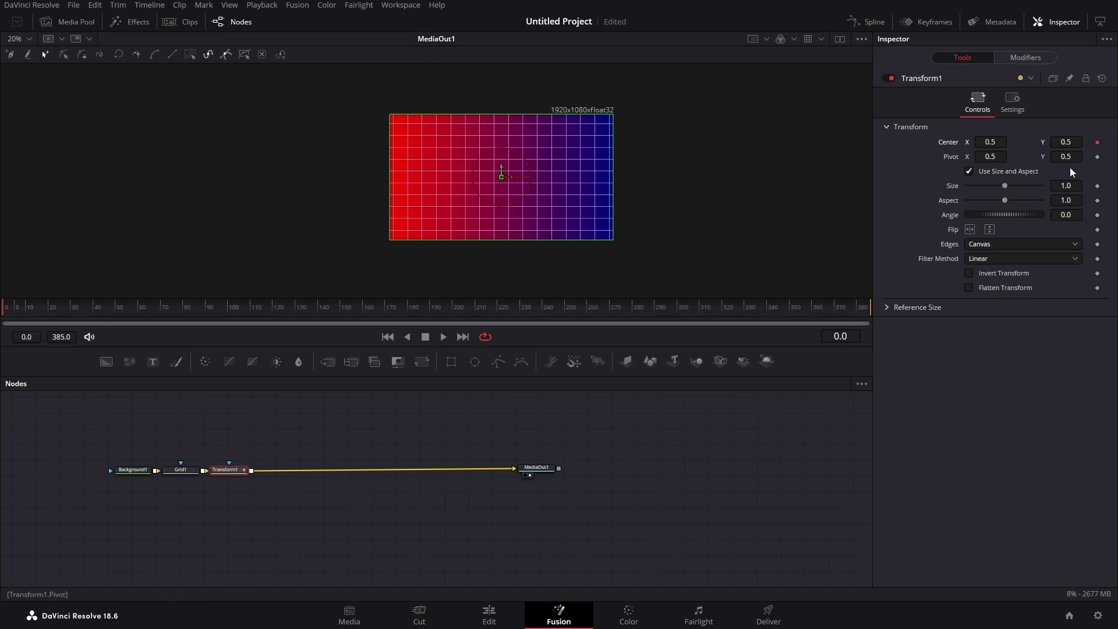
left_click_drag(337, 318, 556, 319)
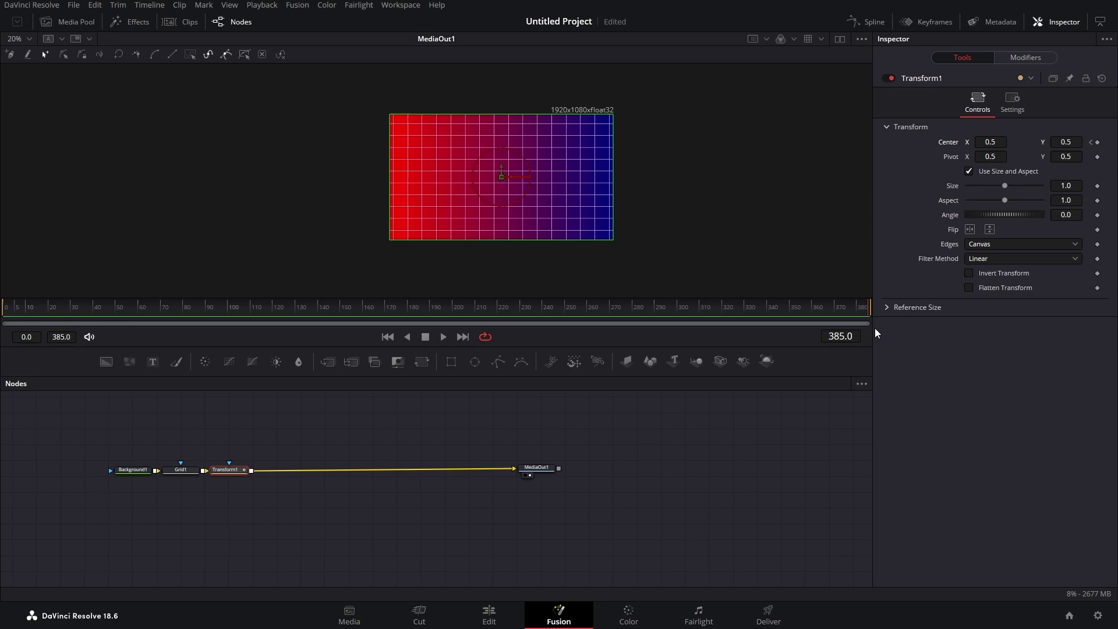
left_click(1098, 143)
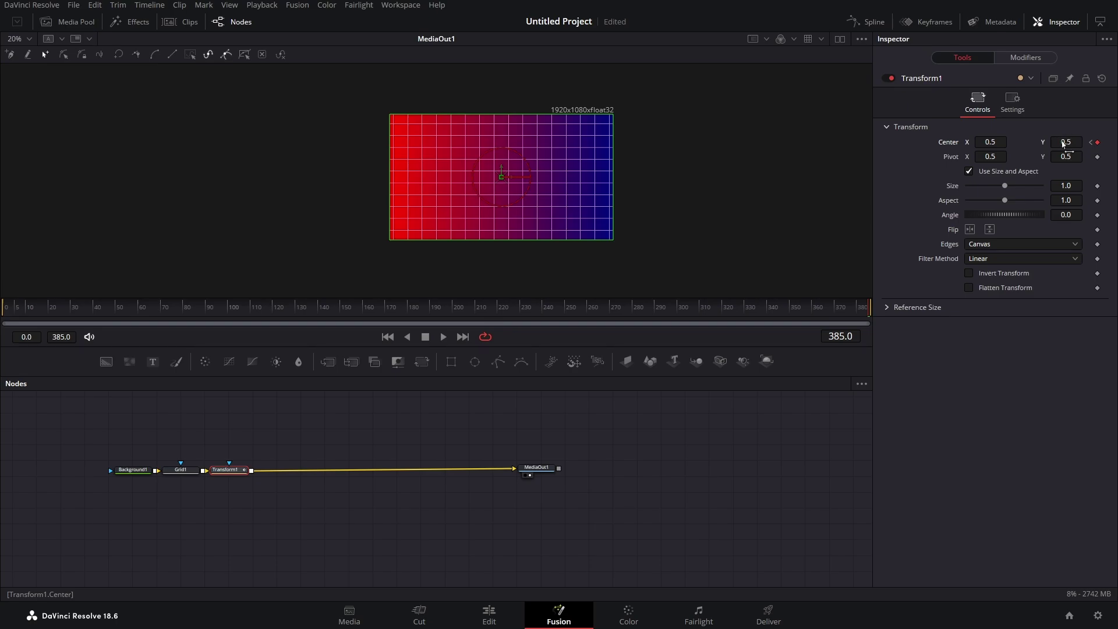
left_click_drag(1064, 143, 569, 232)
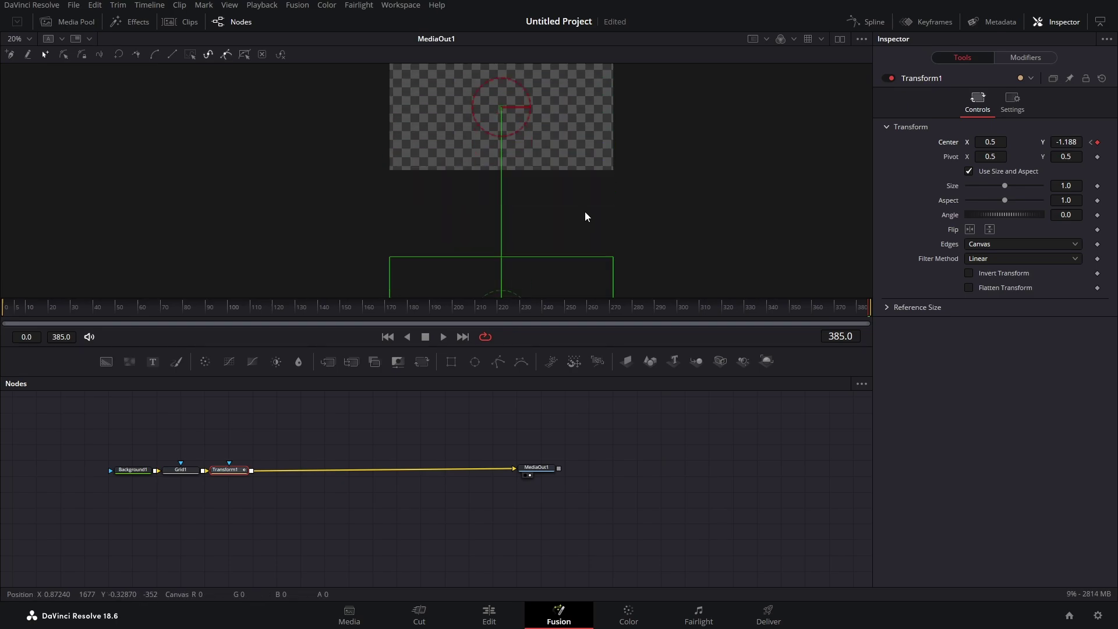
left_click(998, 251)
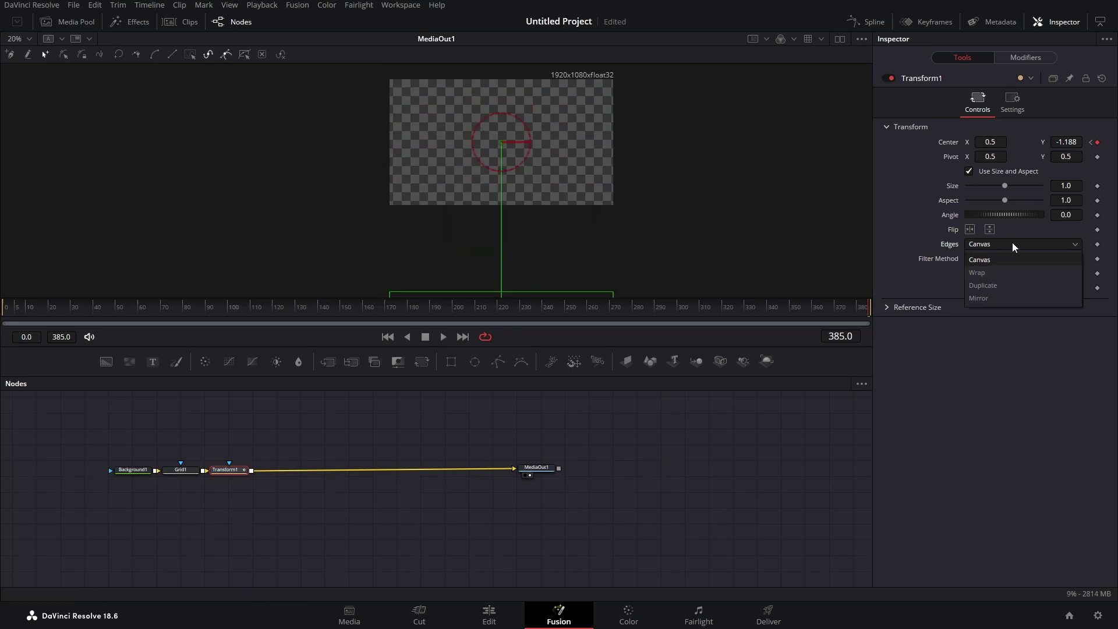
left_click(994, 278)
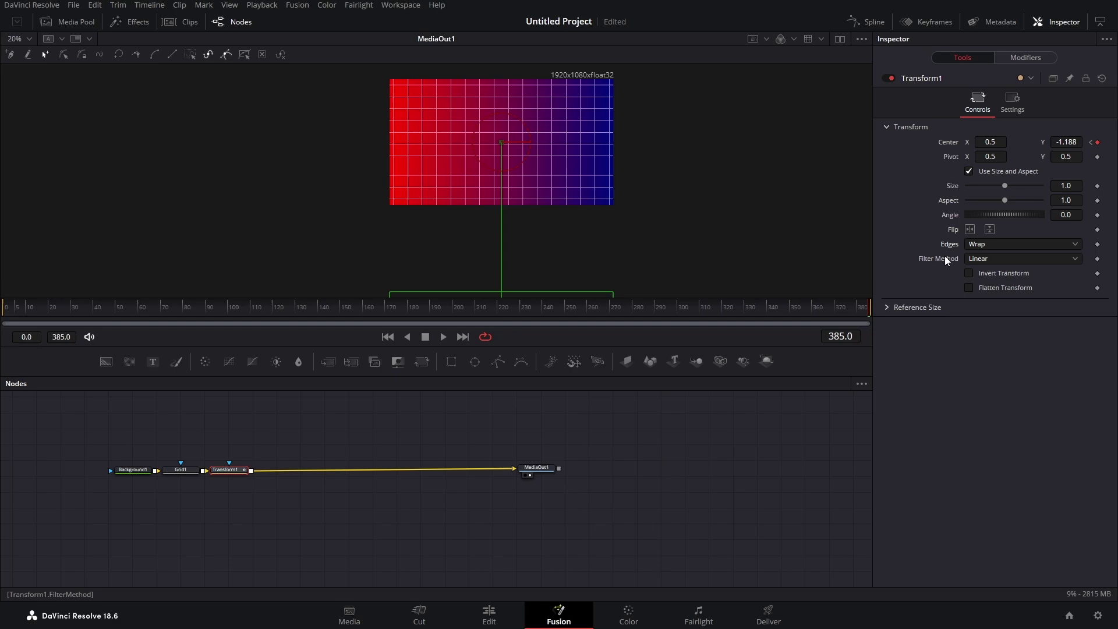
left_click(5, 307)
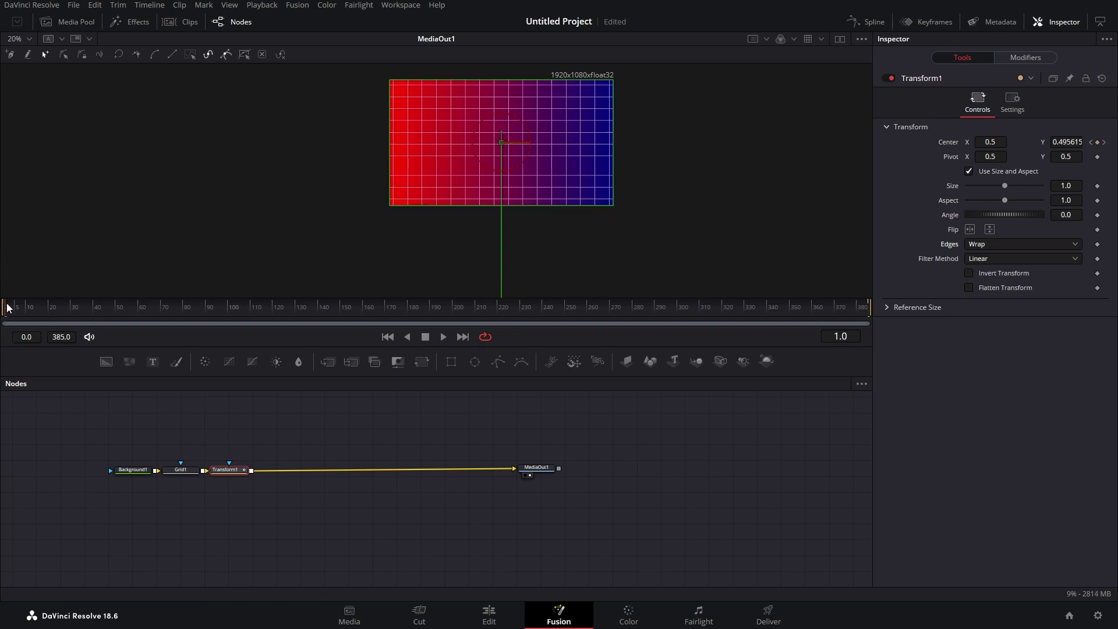
left_click(444, 337)
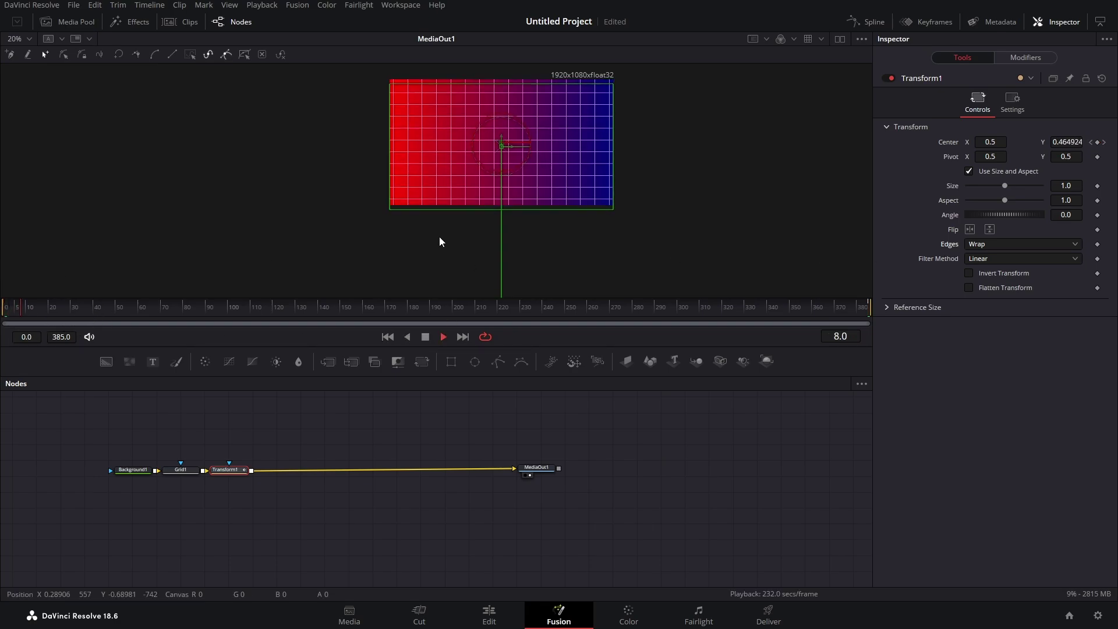
scroll(432, 112, "up", 1)
scroll(479, 114, "down", 1)
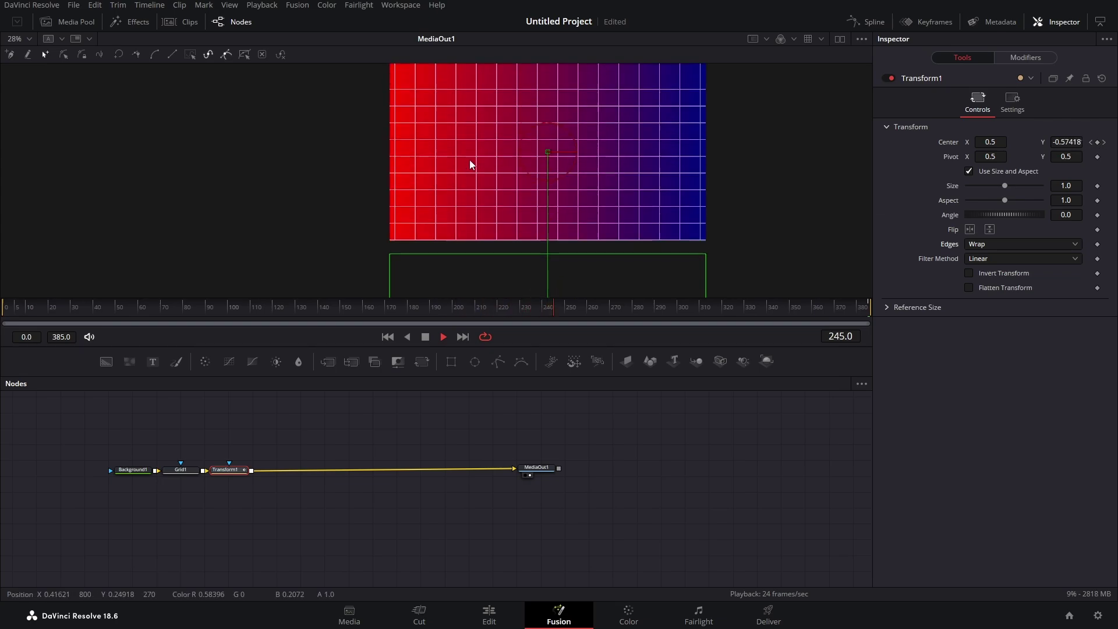
key("space")
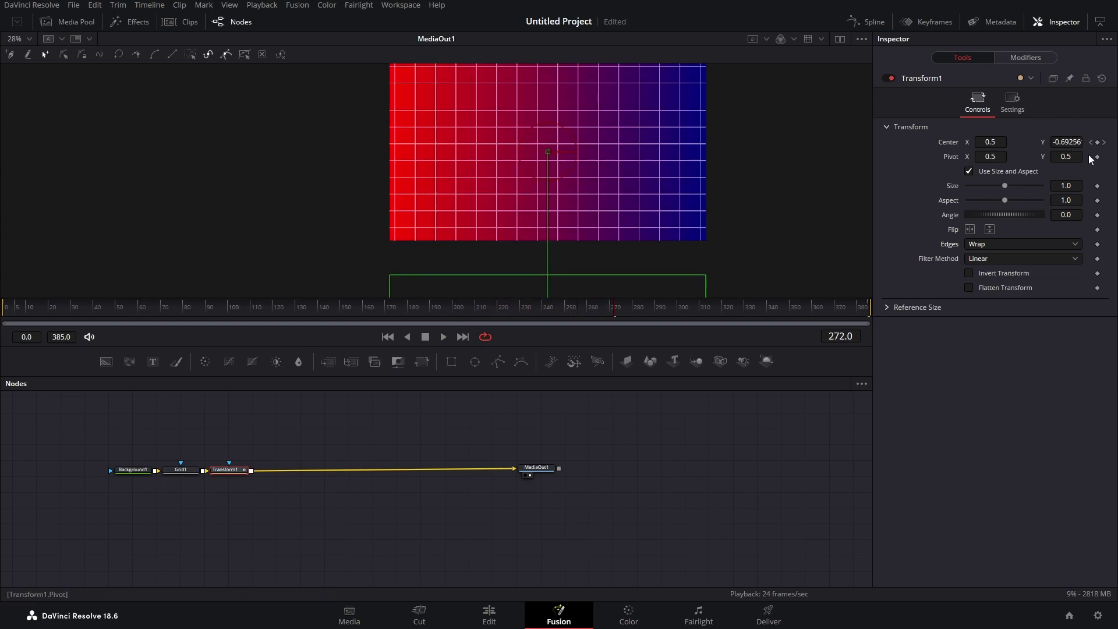
Clear the vertical center animation so Transform1's center Y returns to 0.5
left_click(1092, 142)
left_click(991, 142)
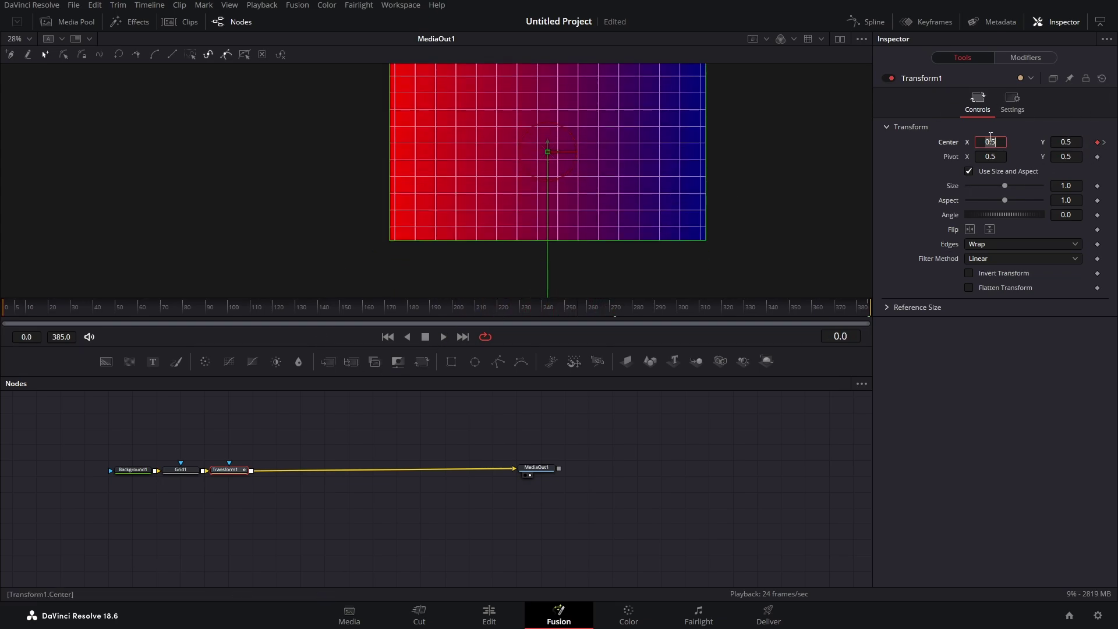
left_click(1105, 142)
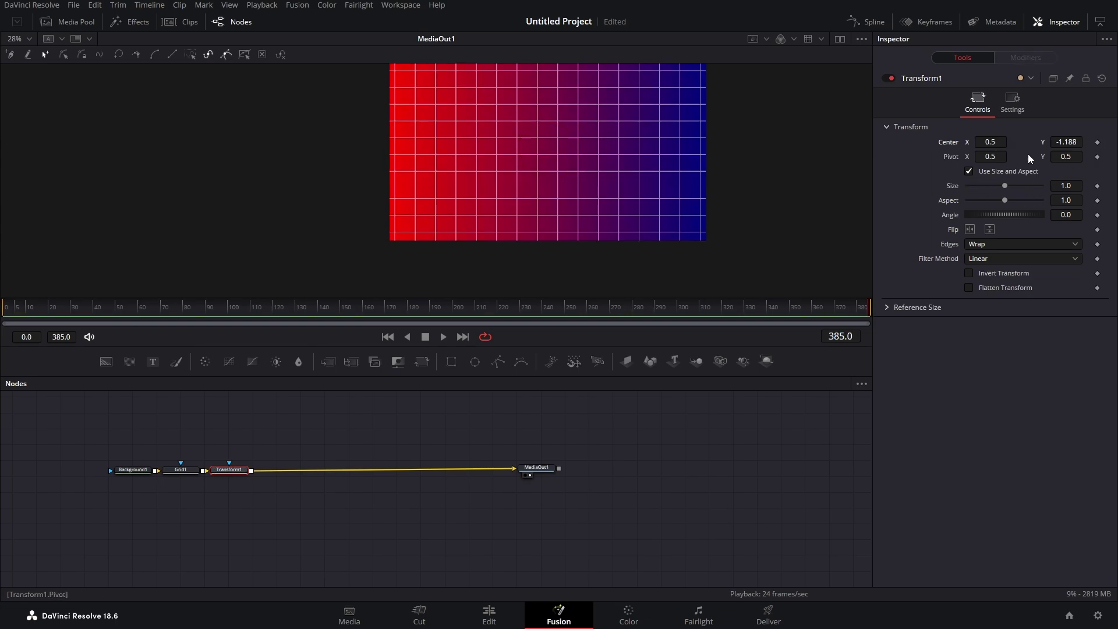
key("Home")
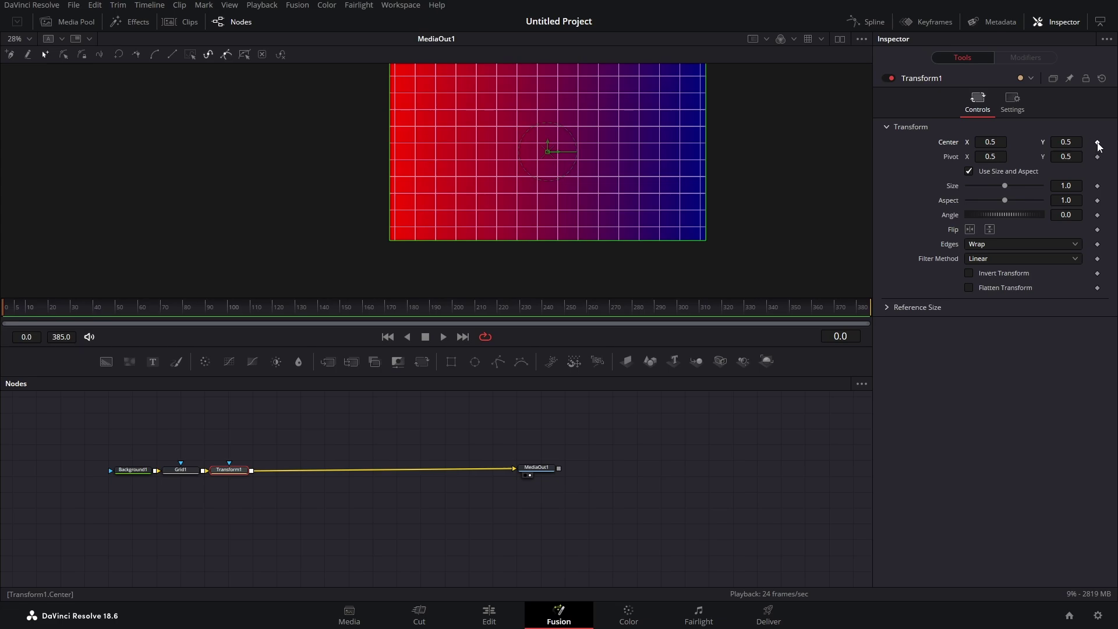
Keyframe the center at the first and last frames, set the end Center X to -1.229, and play
left_click(1098, 143)
key("End")
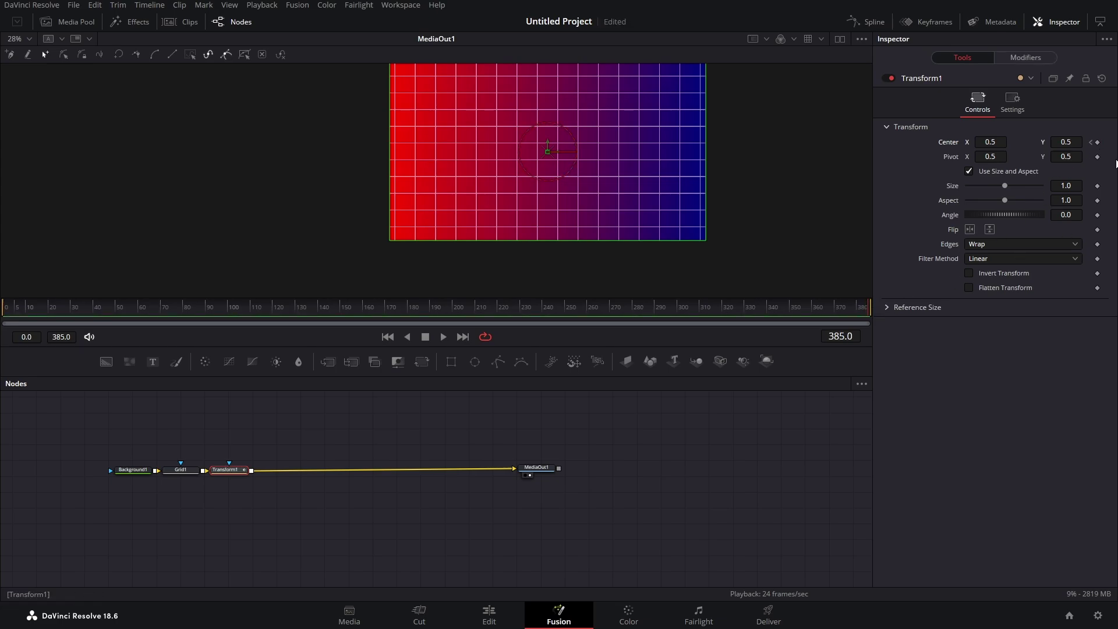
left_click(1098, 143)
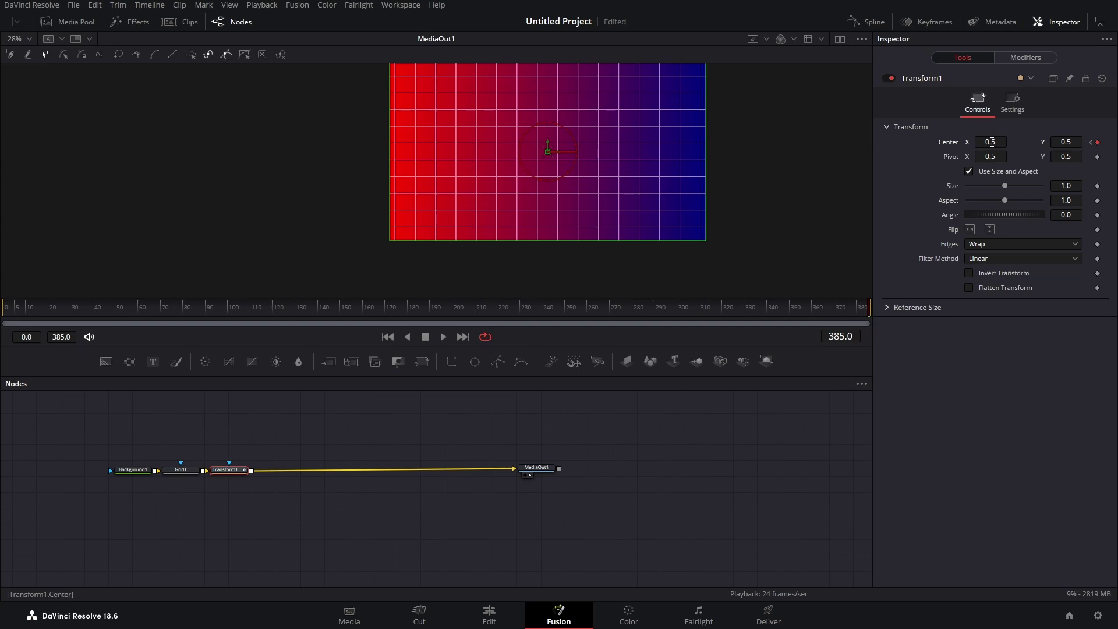
left_click_drag(991, 142, 214, 296)
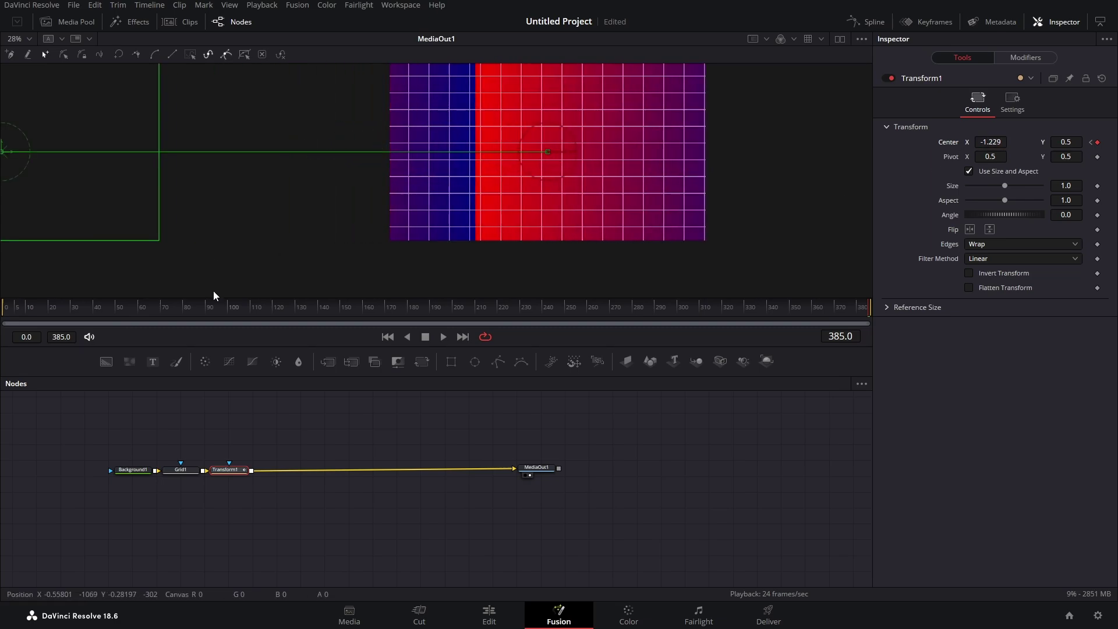
left_click(444, 338)
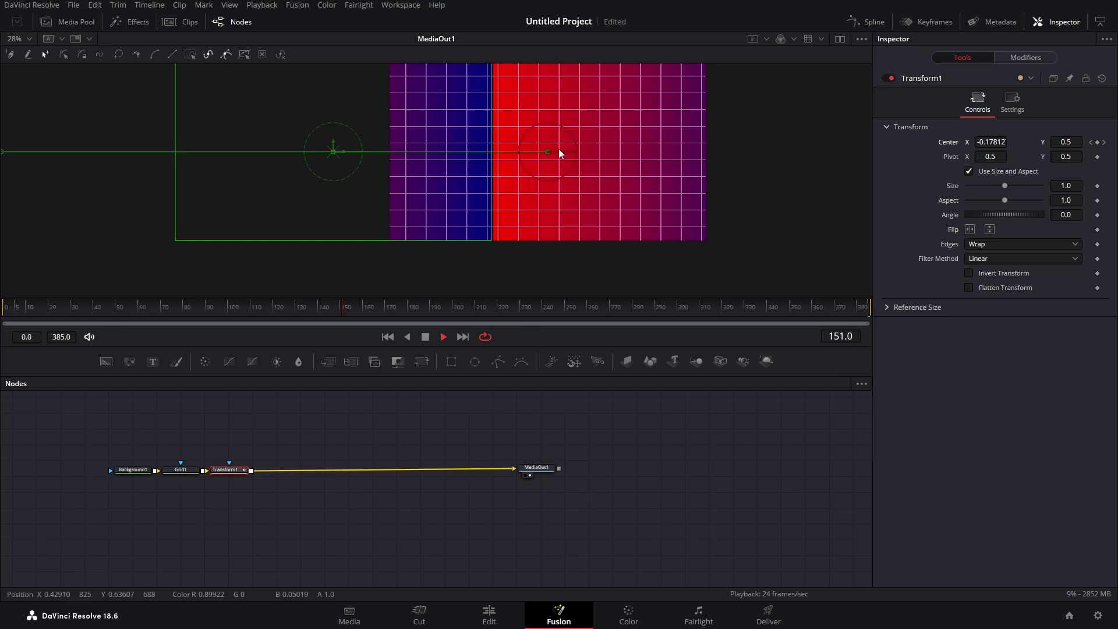
Change Background1 to a solid dark grey colour (RGB 0.258823)
left_click(425, 336)
left_click(133, 470)
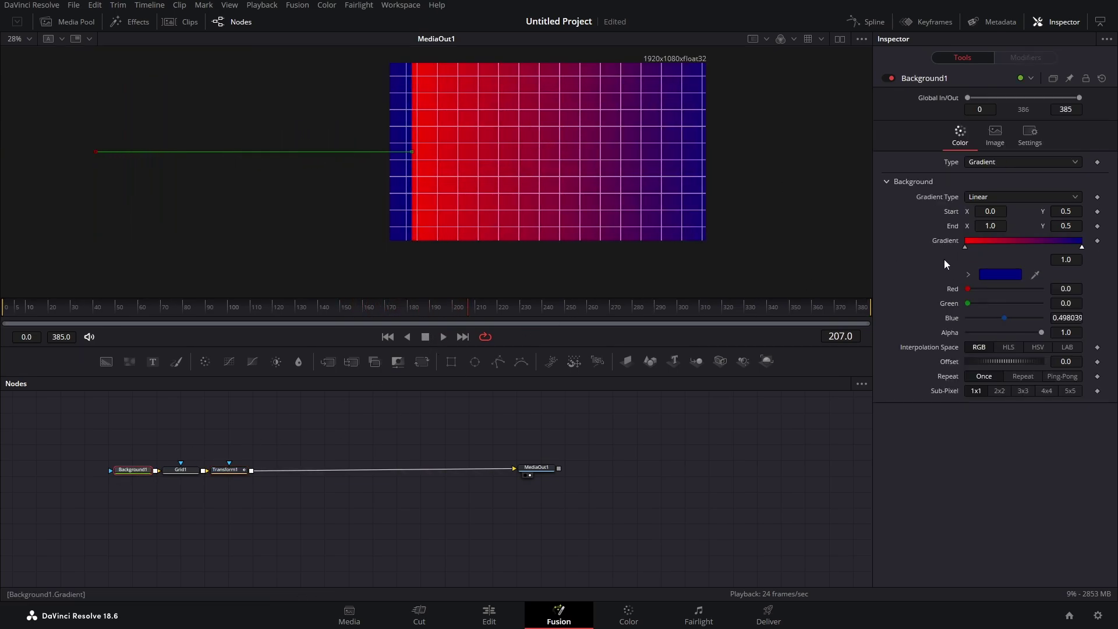
left_click(1039, 160)
left_click(1026, 180)
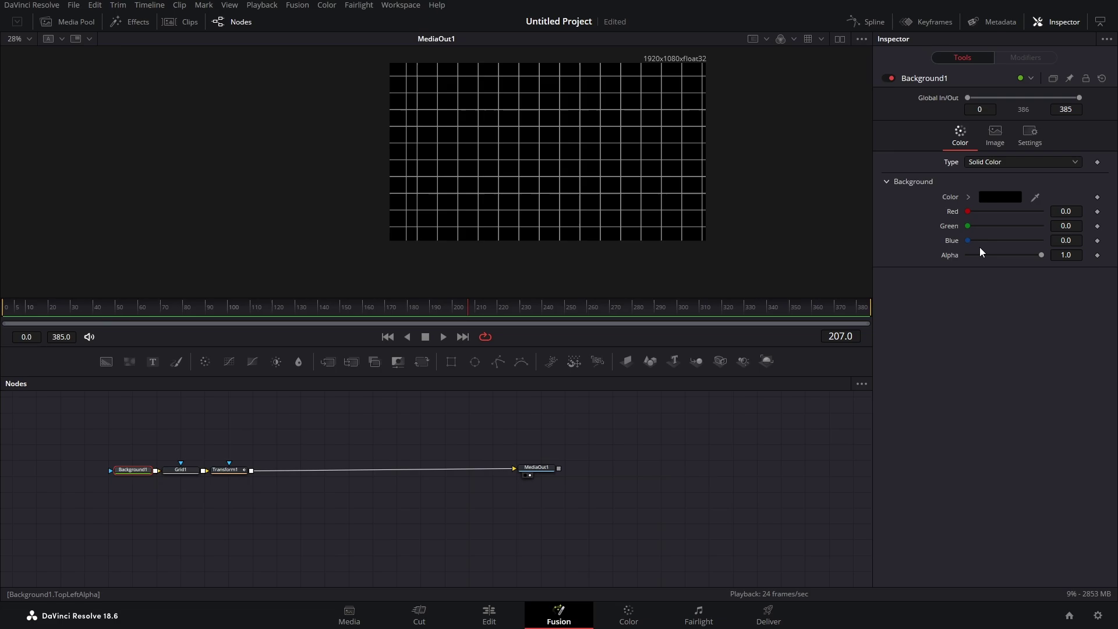
left_click(994, 198)
left_click_drag(698, 303, 692, 297)
left_click(677, 417)
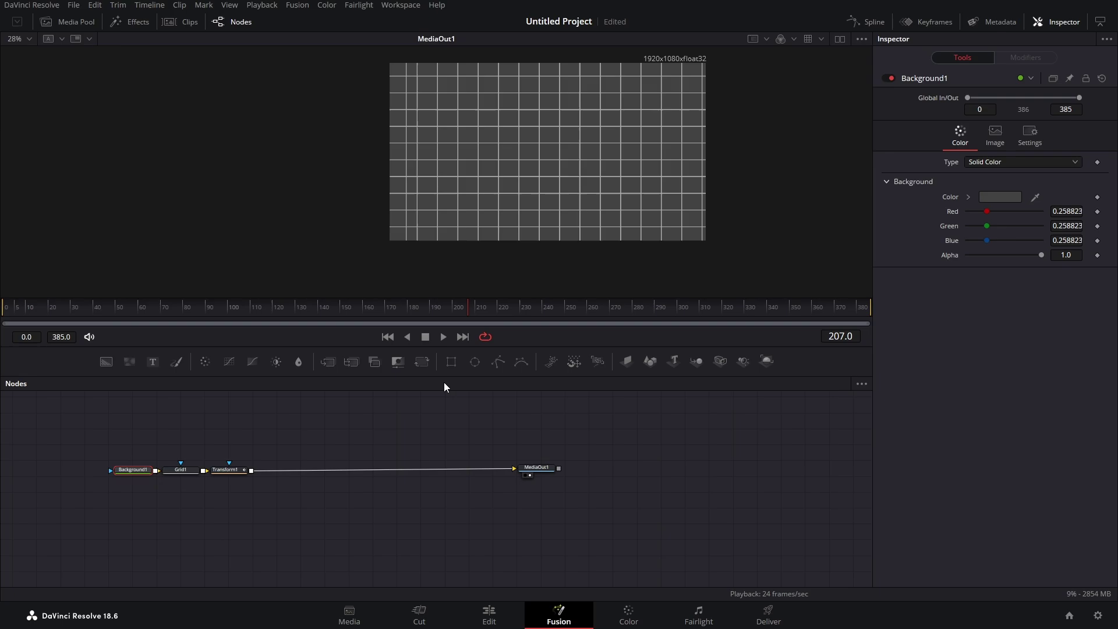
Play the composition from the first frame to preview the grey background
left_click(7, 307)
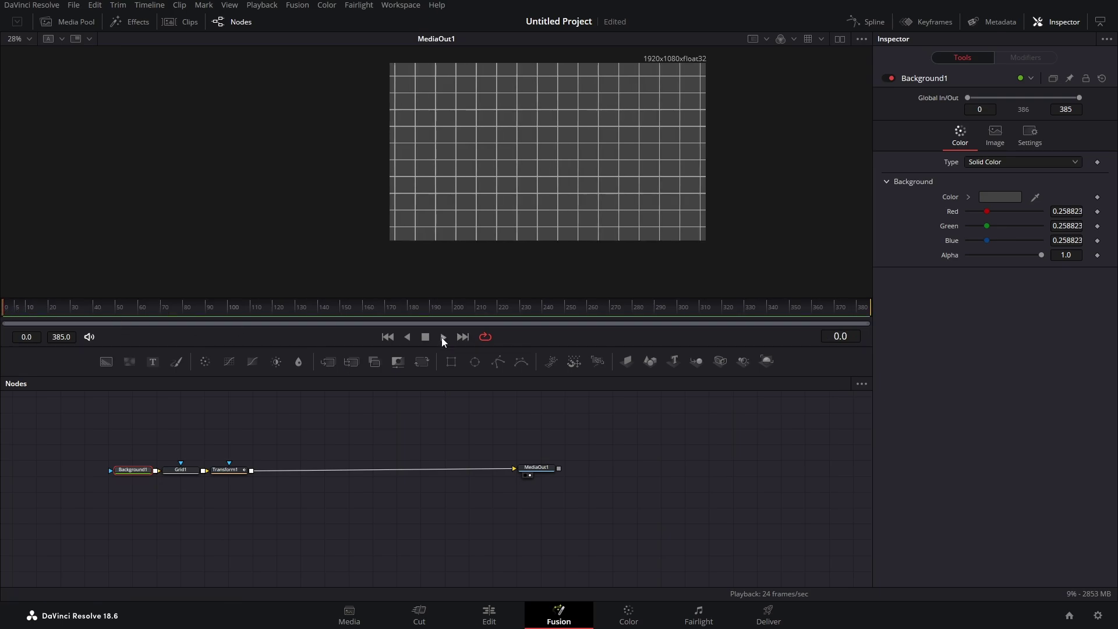
left_click(443, 337)
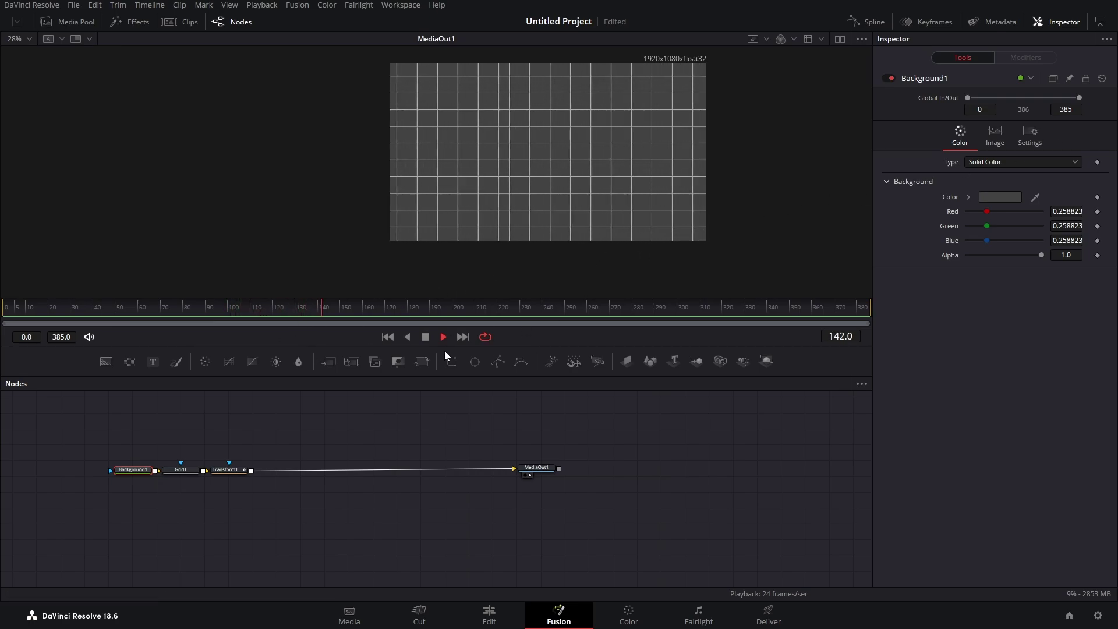
left_click(425, 337)
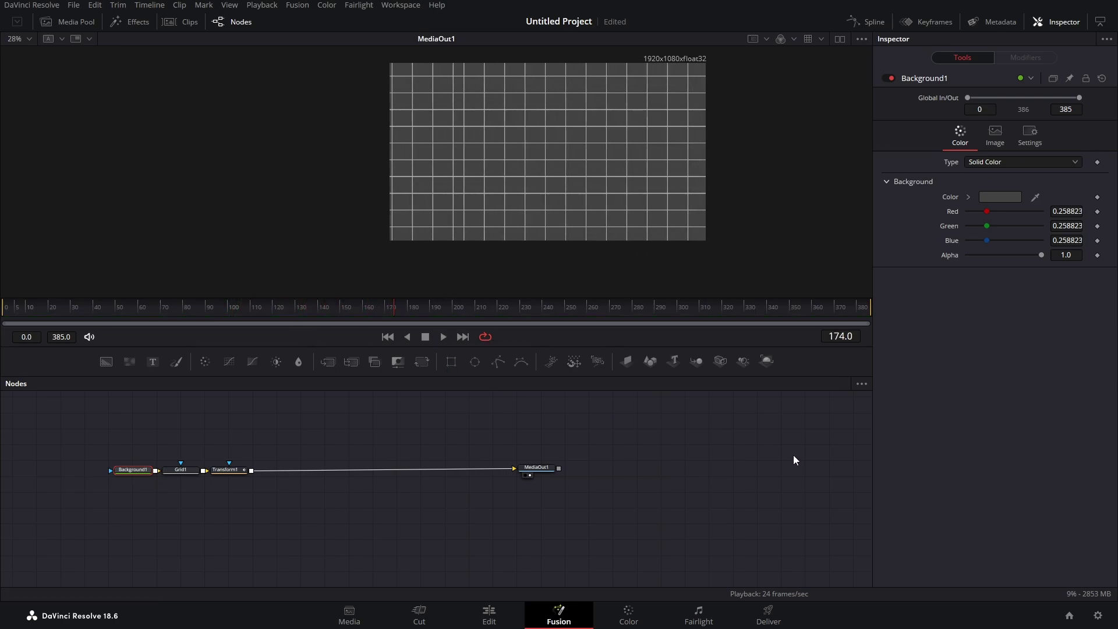
Insert a Waviness node after Transform1 via the tool search, bending the grid lines
left_click(239, 470)
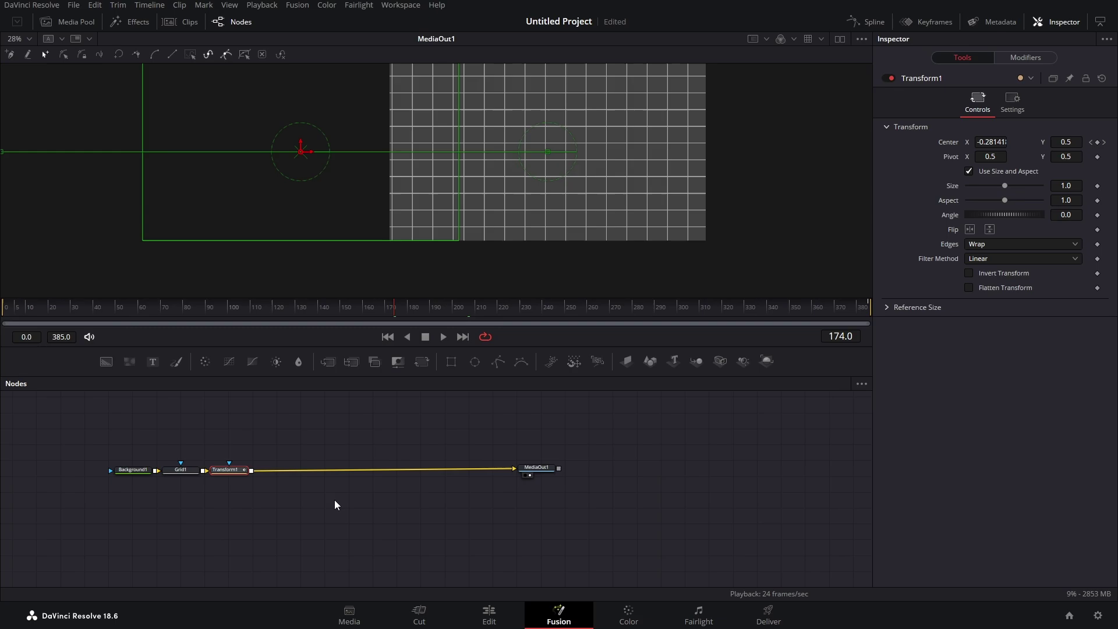
key("shift+space")
type("trans")
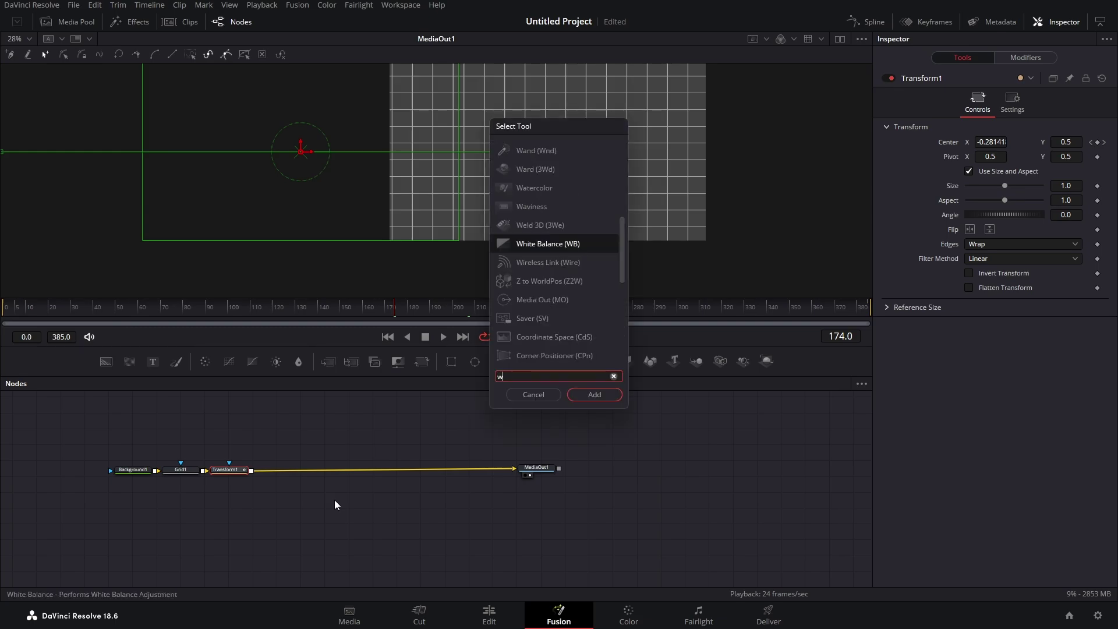
type("av")
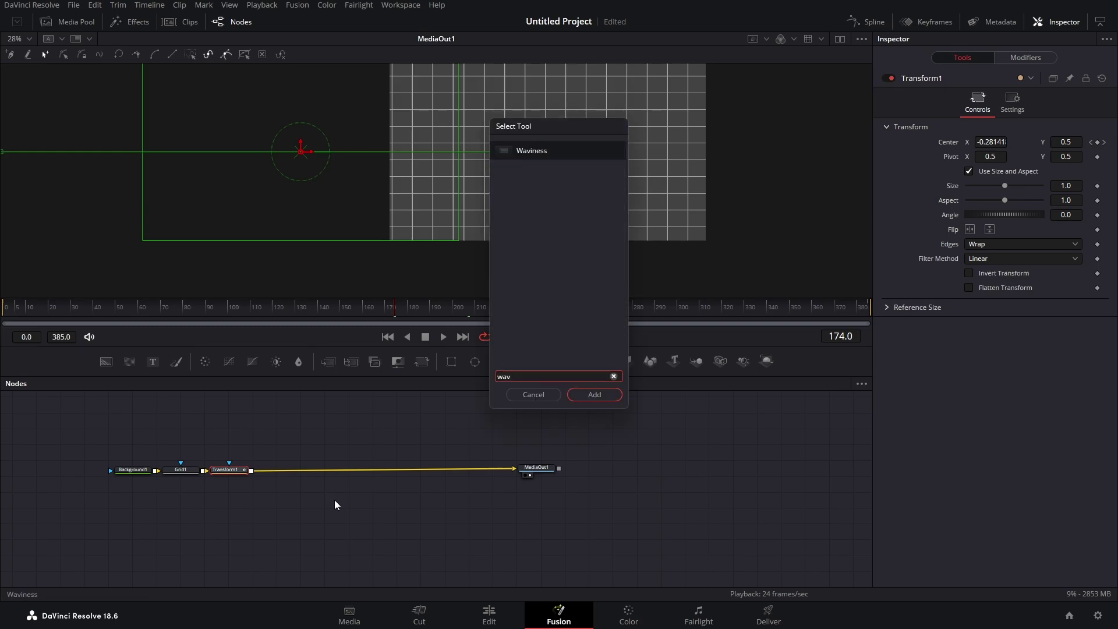
key("Return")
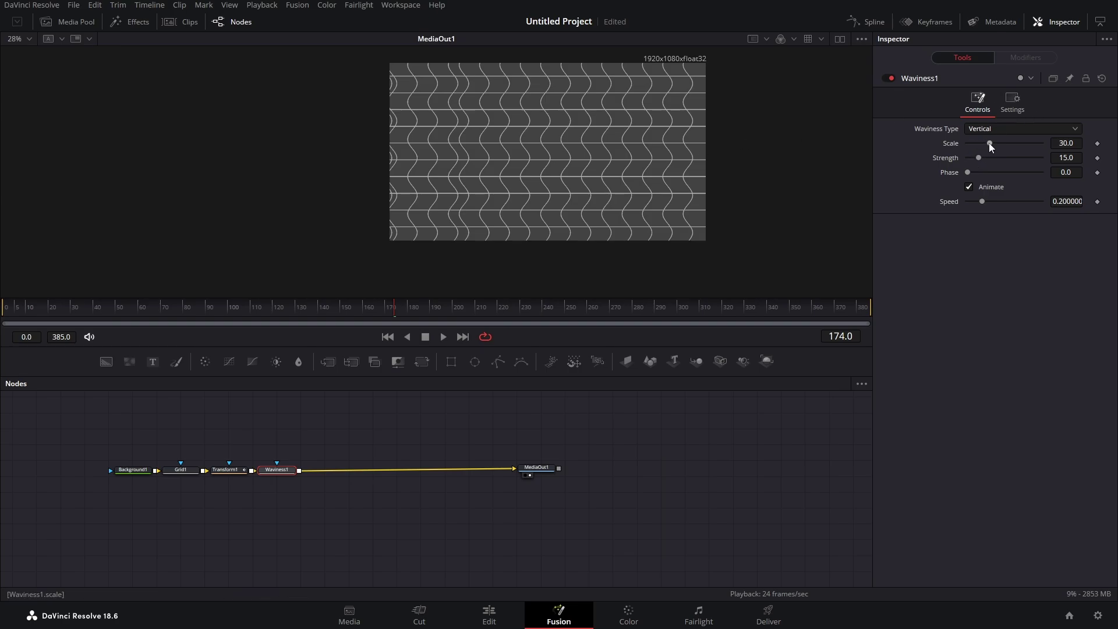
Lower the wave scale, raise the animation speed to 0.331, and preview playback from the first frame
left_click_drag(989, 144, 968, 161)
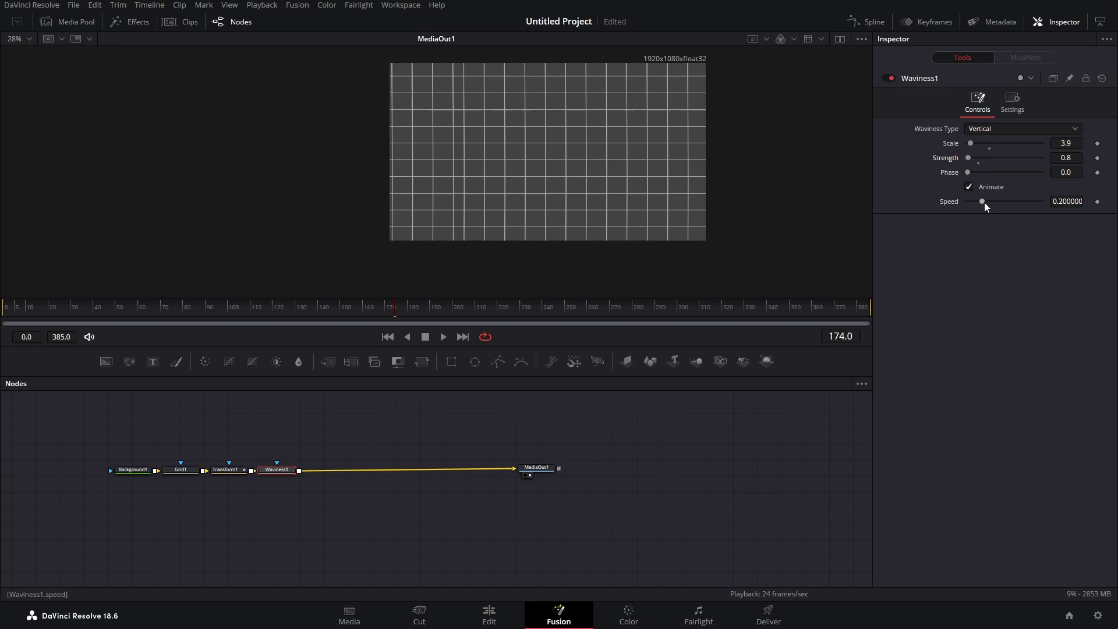
left_click_drag(985, 201, 995, 201)
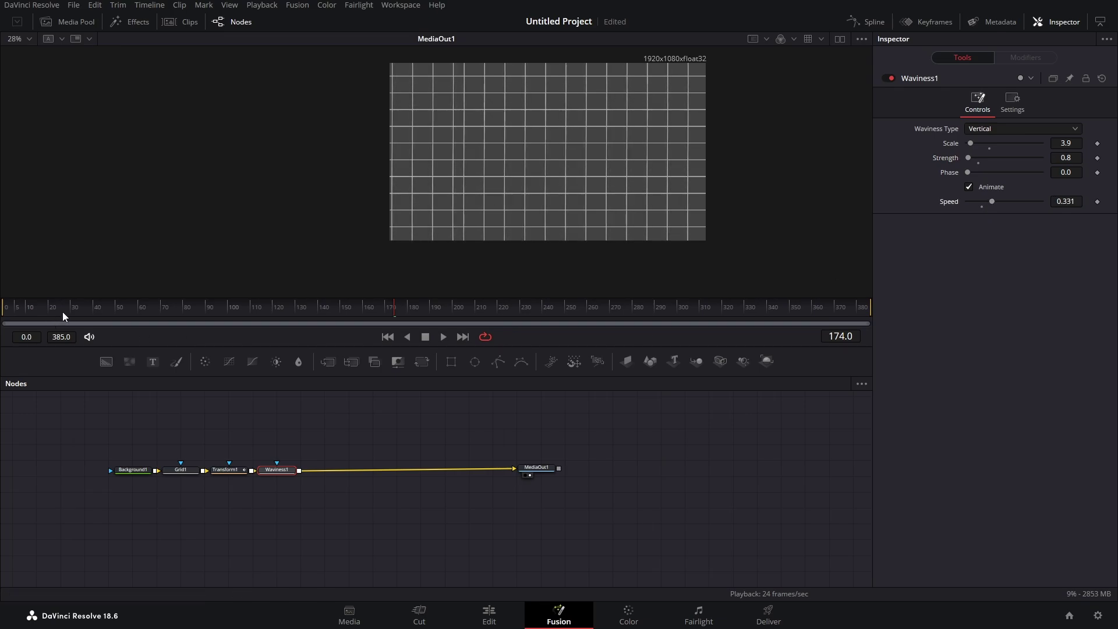
key("Home")
left_click(442, 338)
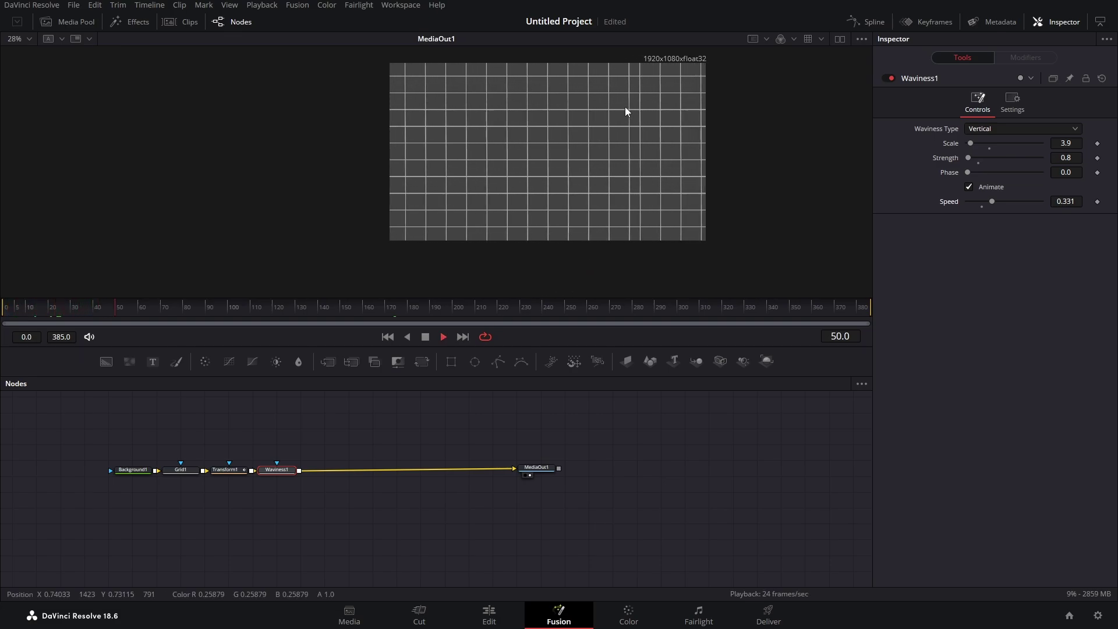
Set the Waviness Scale to about 79.6
scroll(607, 96, "up", 2)
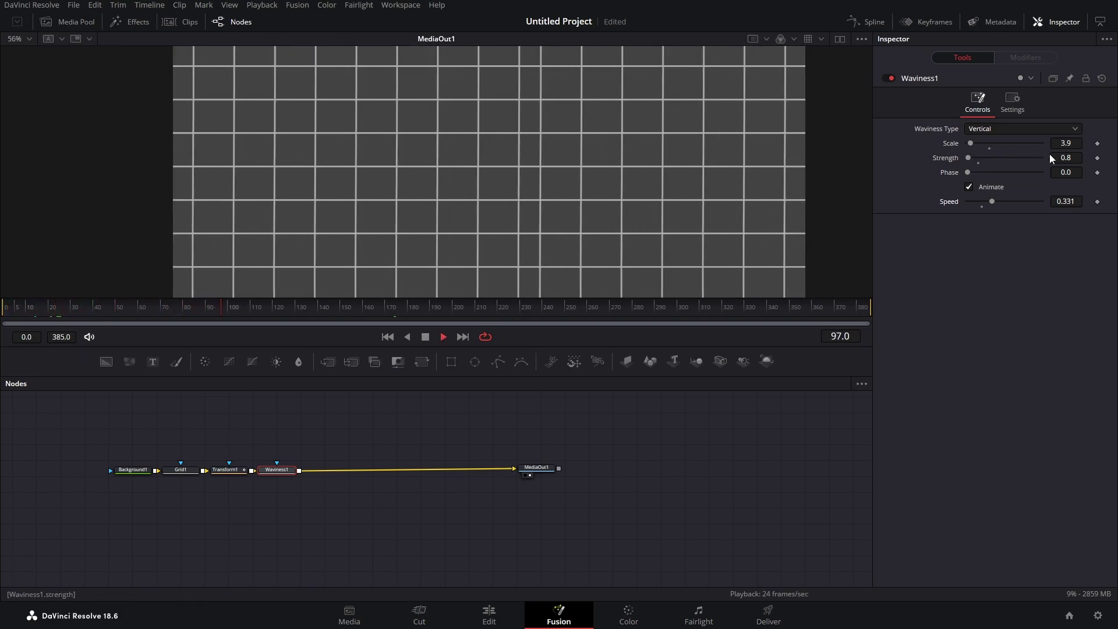
left_click(1066, 142)
type("3.2")
key("BackSpace")
key("BackSpace")
key("BackSpace")
type("5.7")
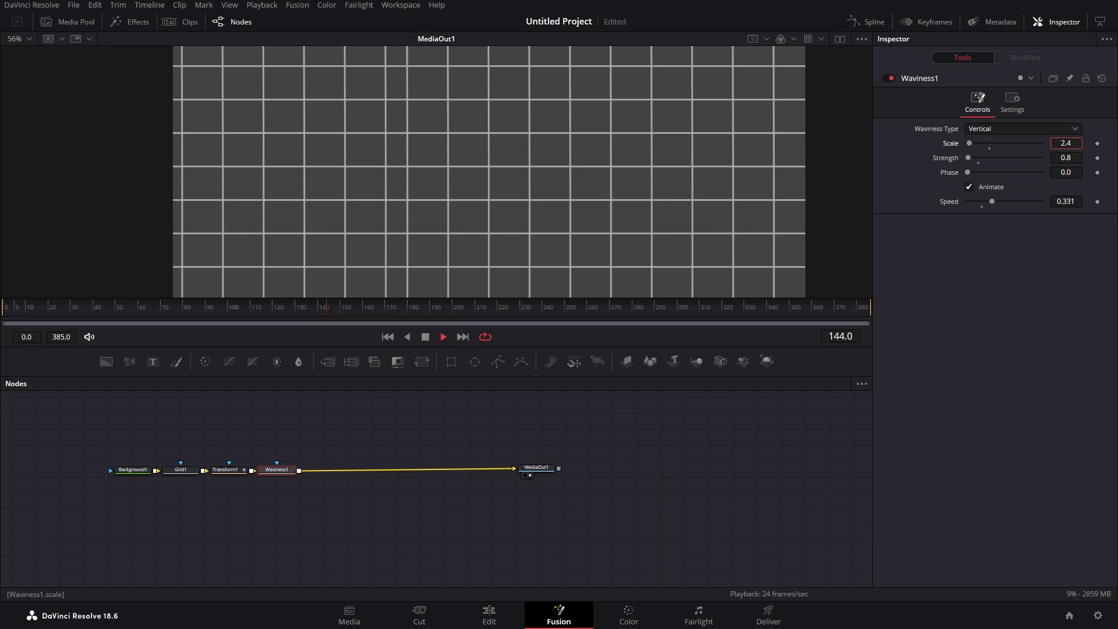
key("Return")
left_click_drag(972, 143, 1026, 143)
Set the Waviness Strength to 3.7, after trying 4.4 and 1.3
scroll(538, 130, "down", 2)
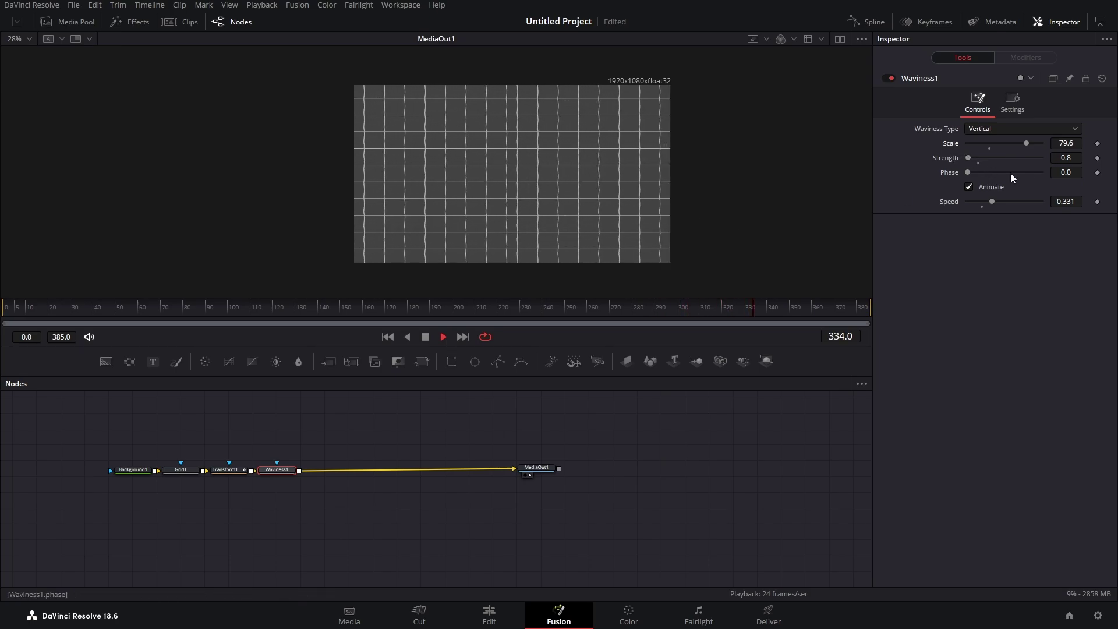
left_click(1066, 157)
type("4.4")
key("Return")
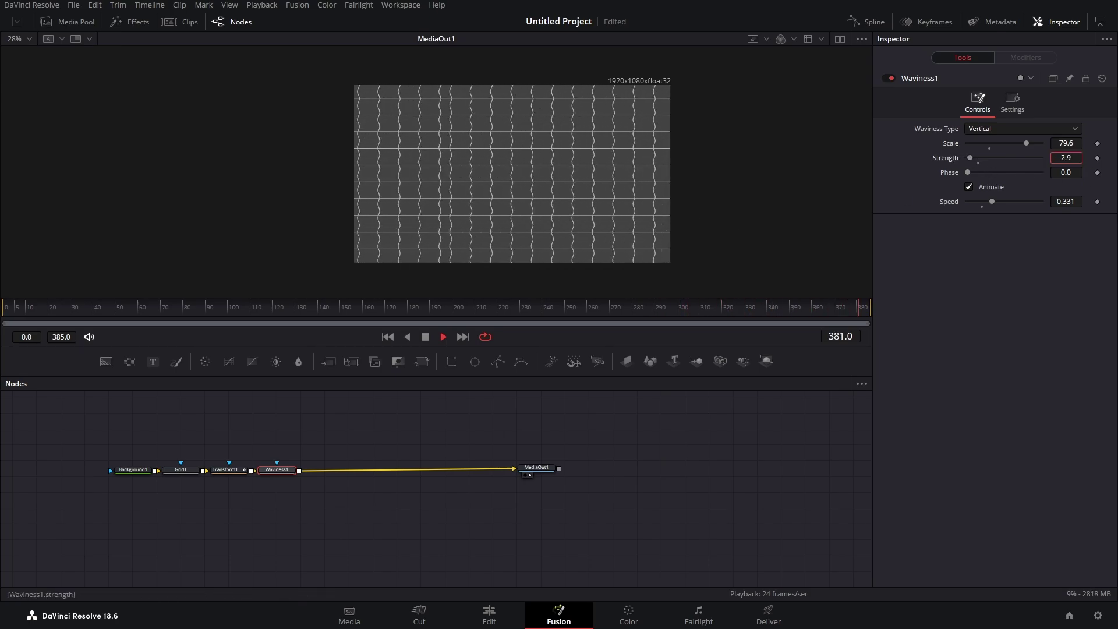
type("1.3")
key("Return")
type("3.7")
key("Return")
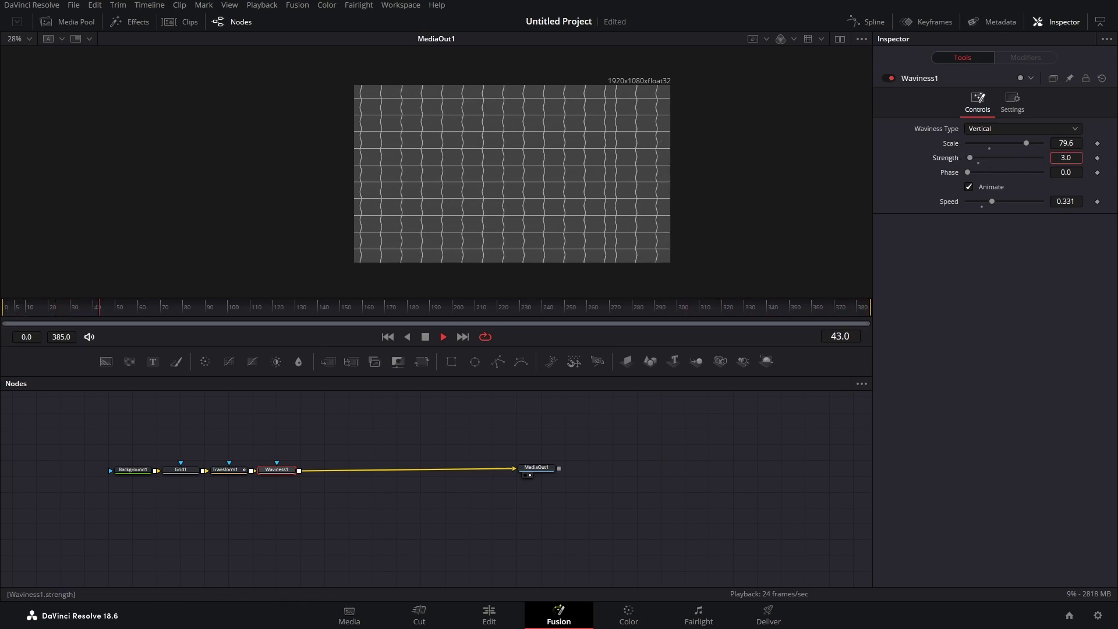